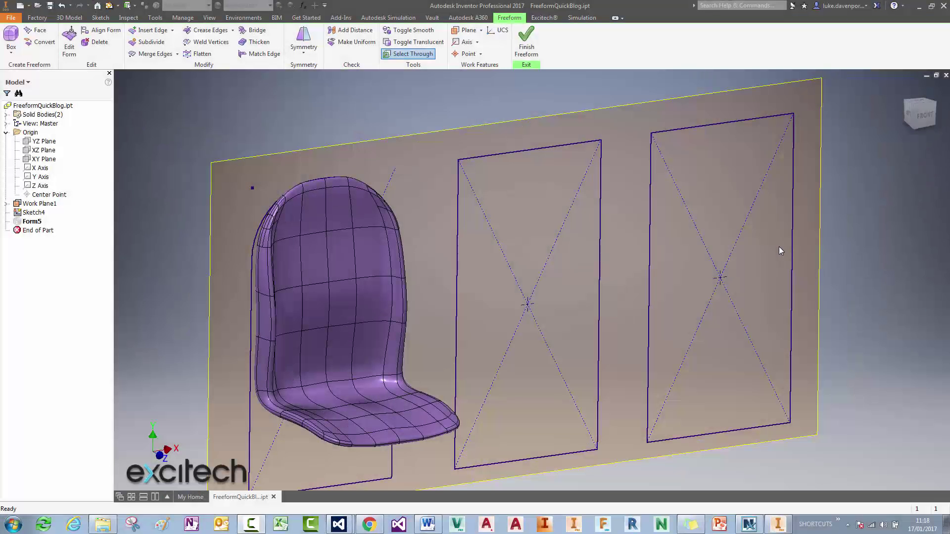
mouse_move(776, 248)
shift+middle_down()
mouse_move(765, 248)
mouse_move(769, 240)
shift+middle_up()
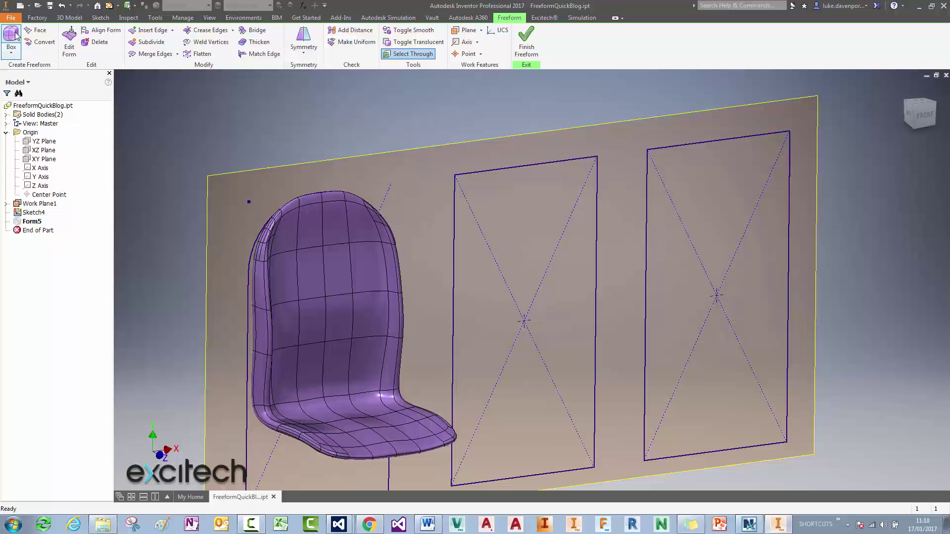
middle_drag(283, 161, 266, 140)
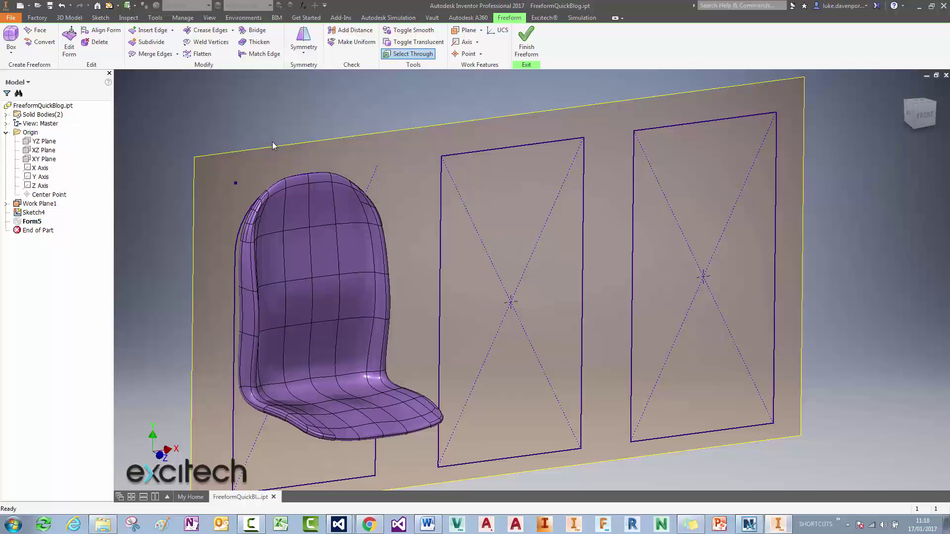
middle_drag(268, 146, 256, 140)
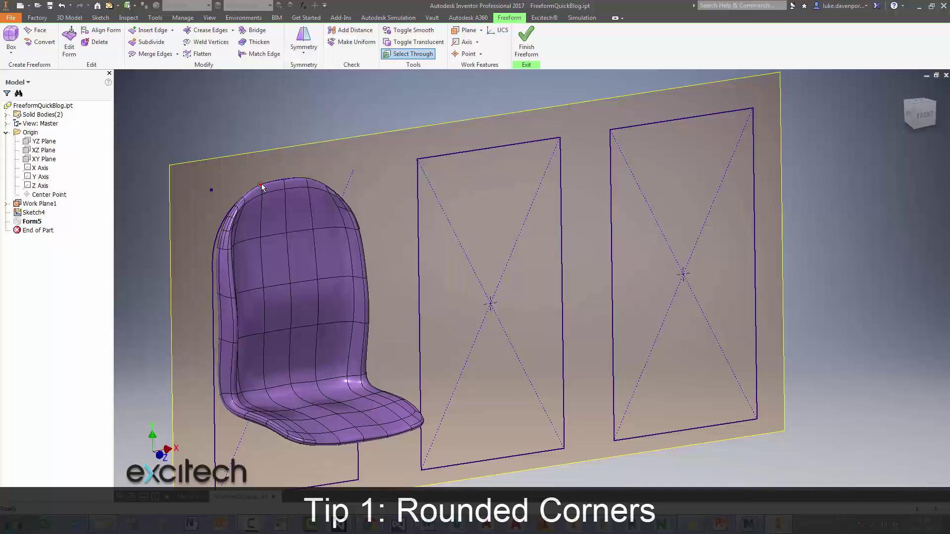
Start a freeform box on the work plane, centred on the middle sketch rectangle.
click(933, 116)
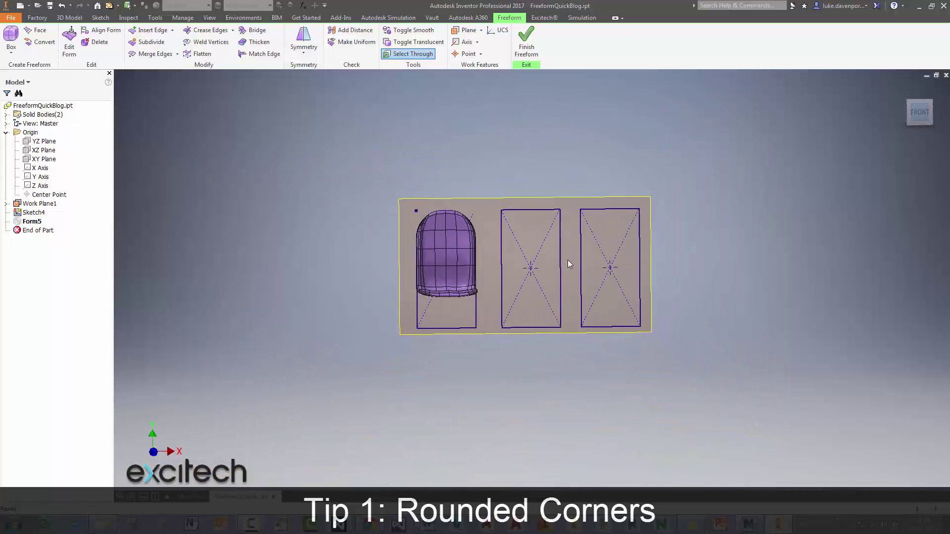
scroll(542, 263, up, 3)
drag(524, 260, 515, 262)
click(11, 40)
click(884, 89)
click(484, 292)
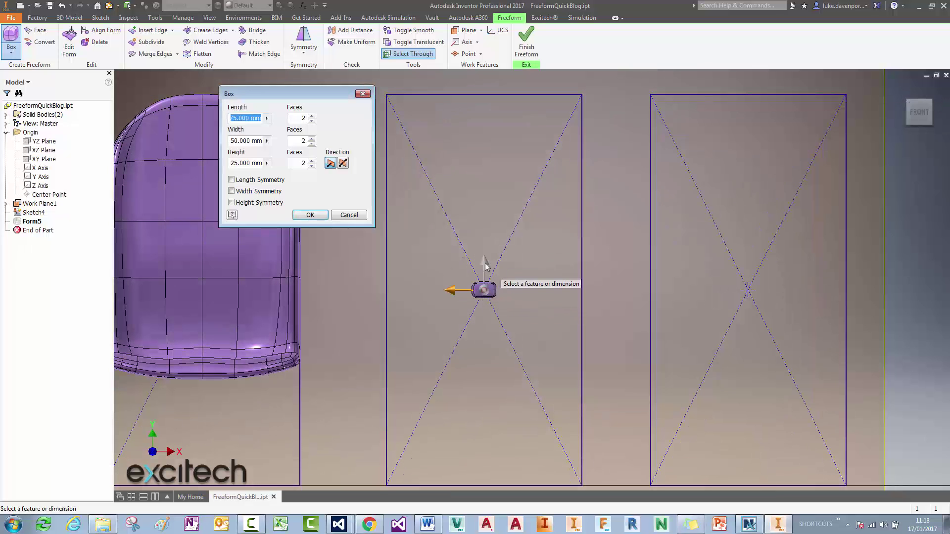
Size the freeform box to 600 mm length, 1200 mm width and 50 mm height.
click(483, 128)
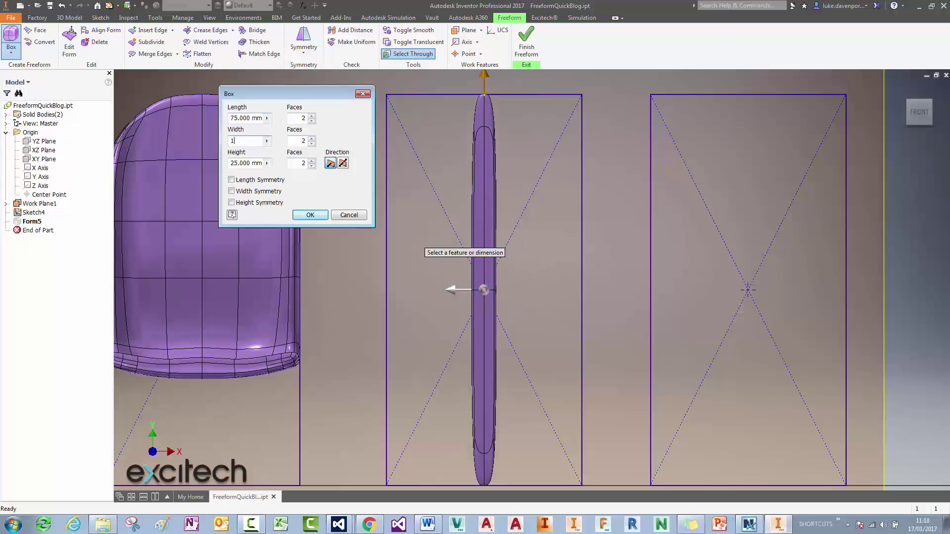
key(Tab)
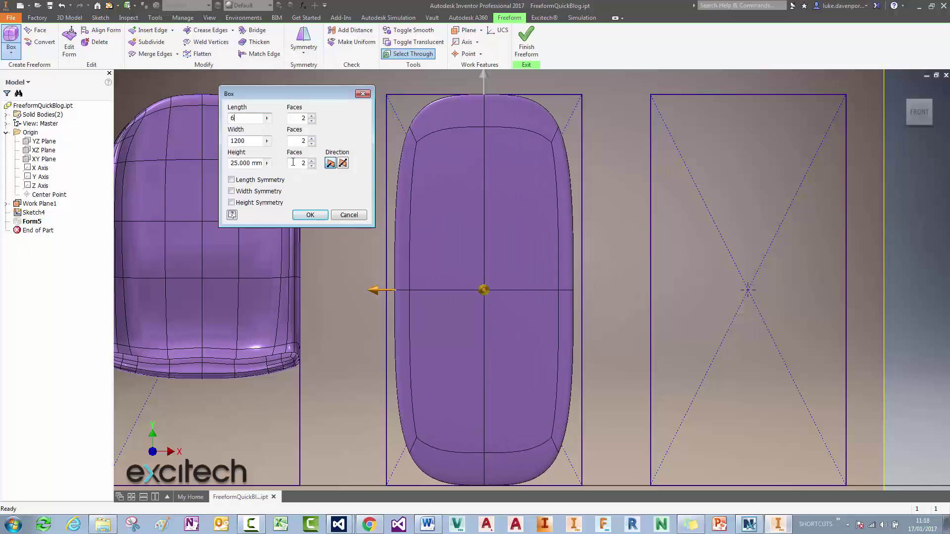
click(262, 162)
click(264, 163)
text(50)
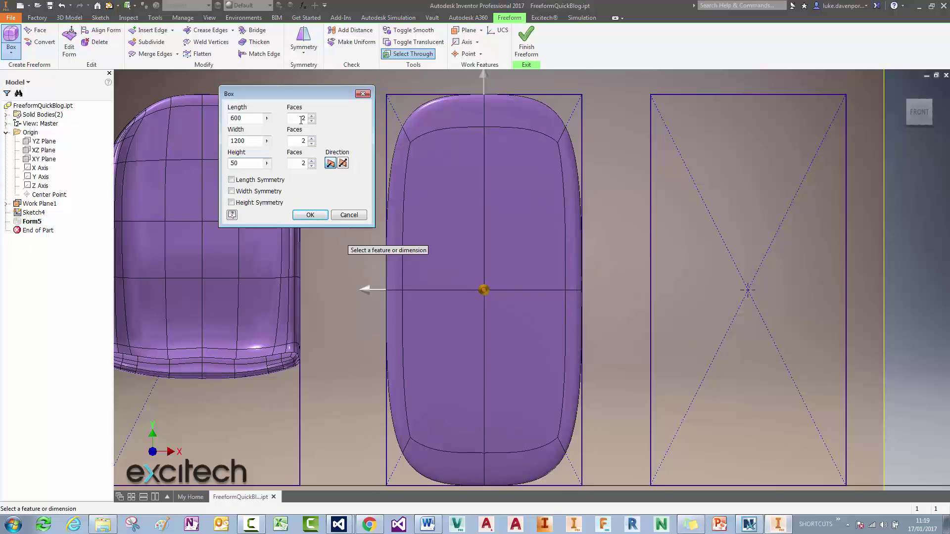
Divide the box into 6 faces along its length and 8 along its width, and create it with length symmetry.
click(312, 116)
click(312, 116)
click(312, 115)
click(311, 115)
click(312, 139)
click(312, 139)
click(311, 139)
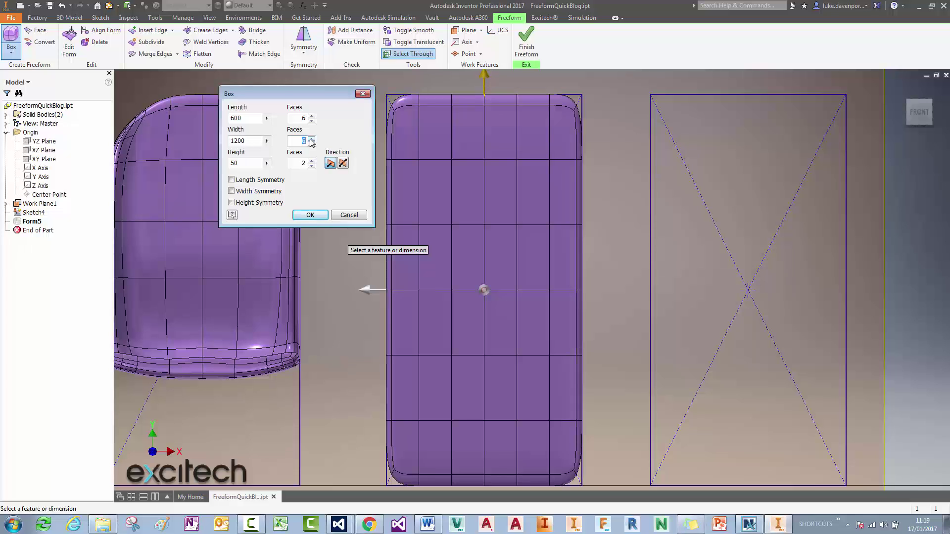
click(311, 139)
click(311, 139)
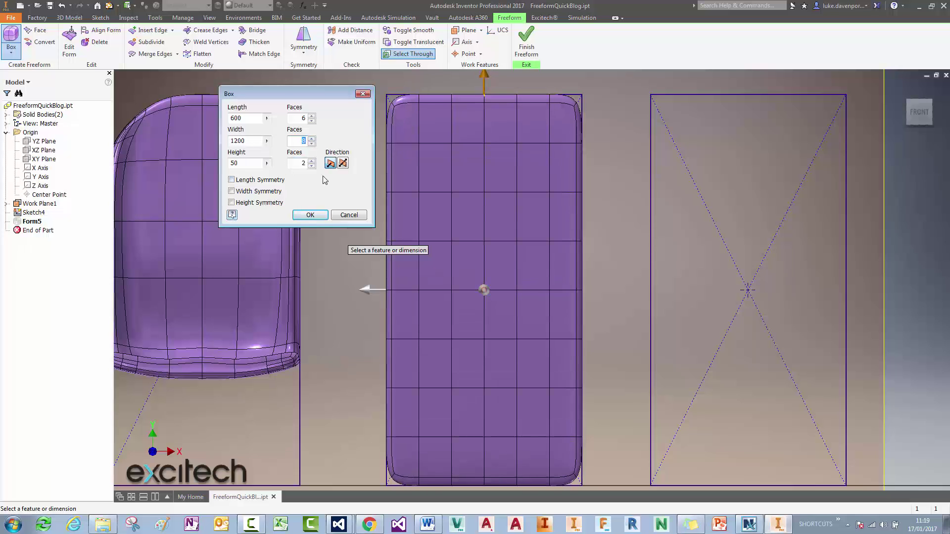
click(232, 180)
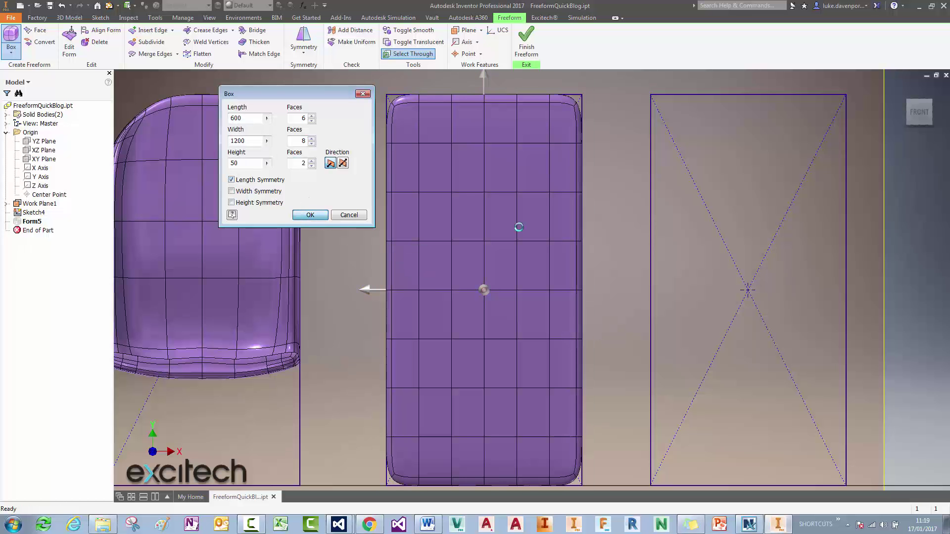
key(Return)
Examine the new box's upper corners and side edges from the front, comparing them with the finished seat.
key(F6)
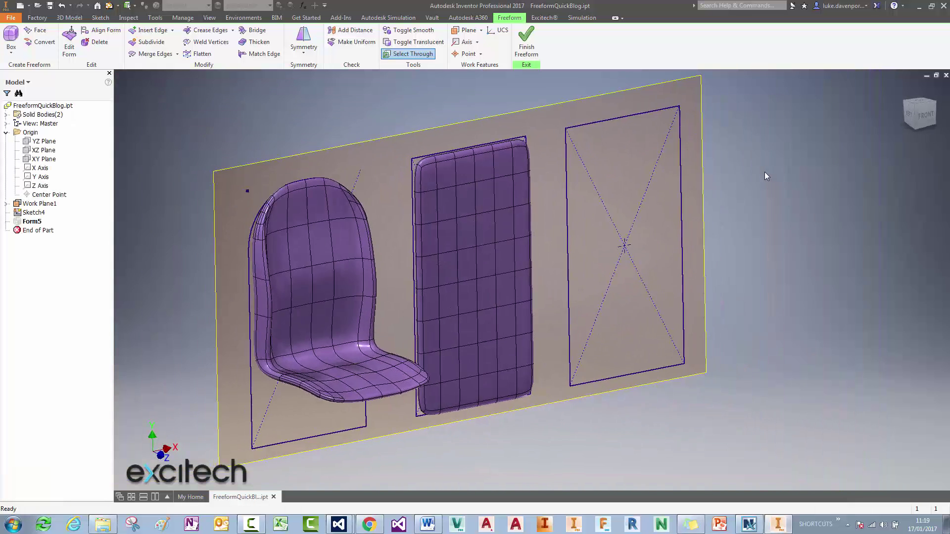
key(F5)
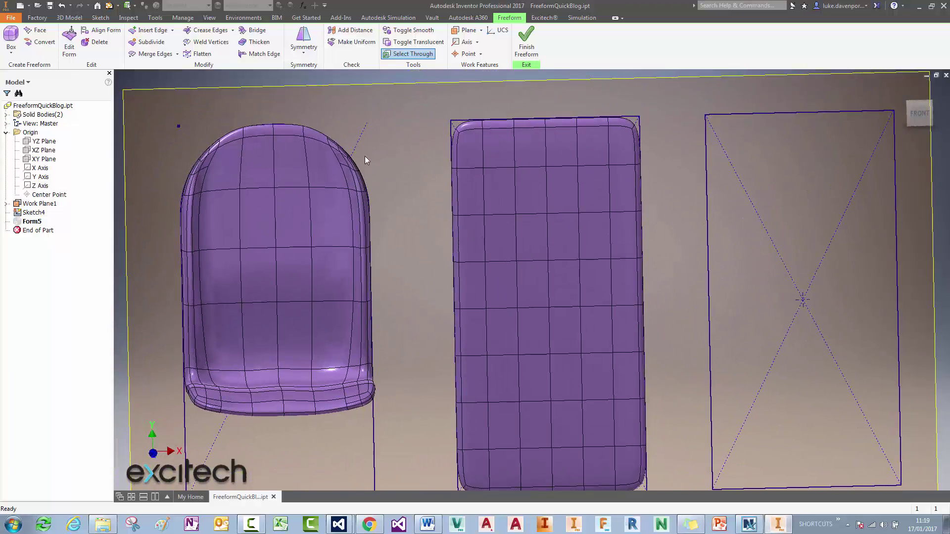
click(918, 115)
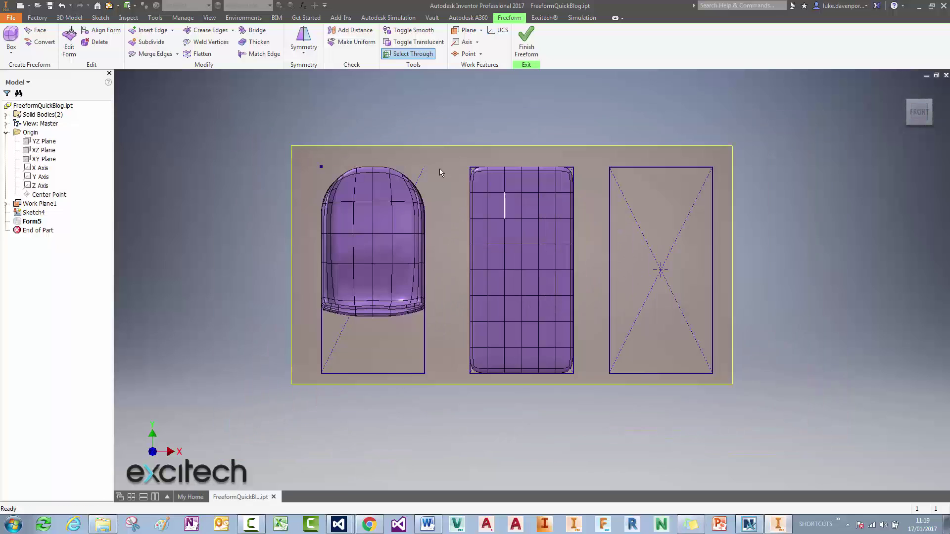
scroll(492, 159, up, 5)
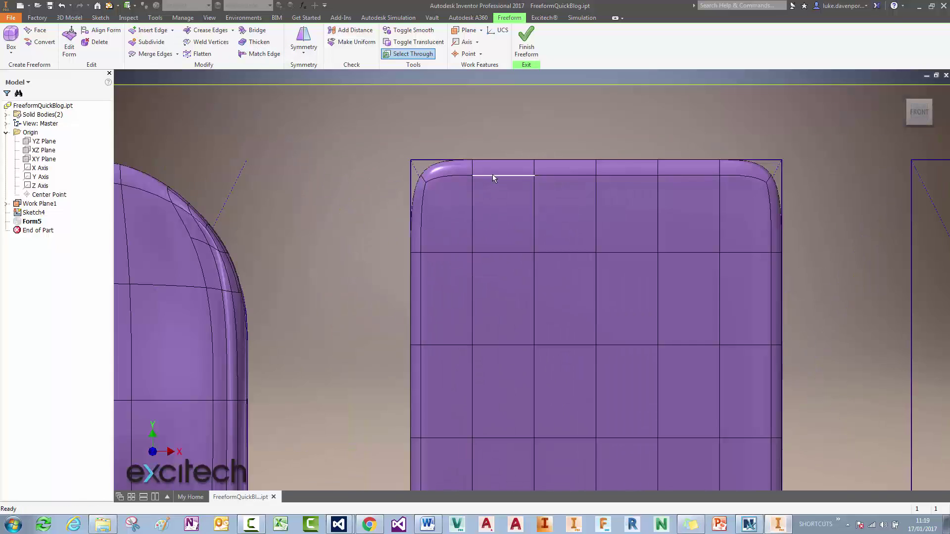
scroll(495, 192, down, 2)
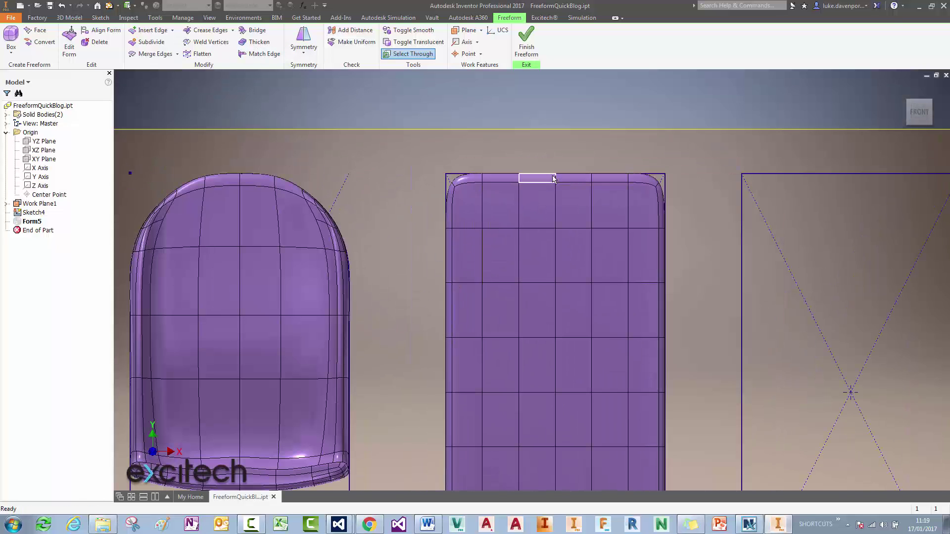
middle_drag(447, 227, 421, 137)
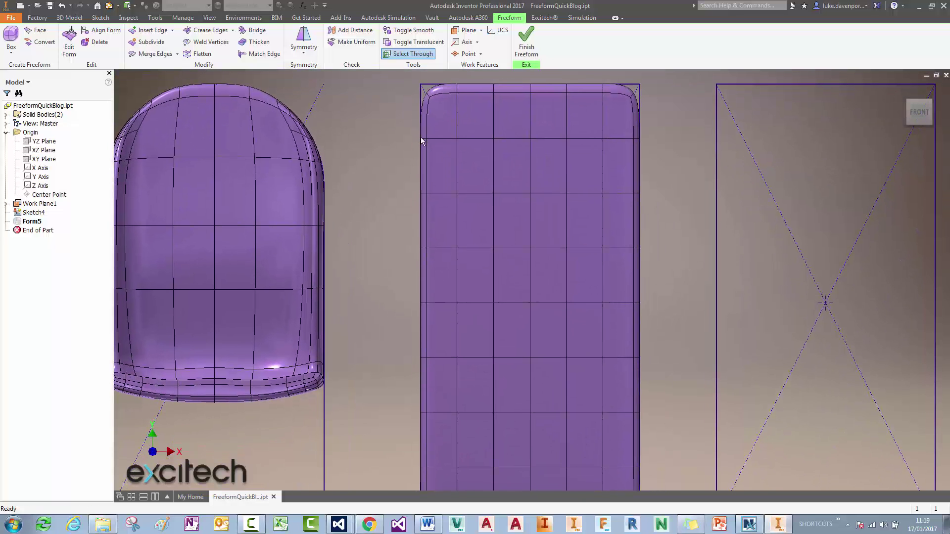
scroll(420, 138, up, 5)
scroll(420, 138, down, 4)
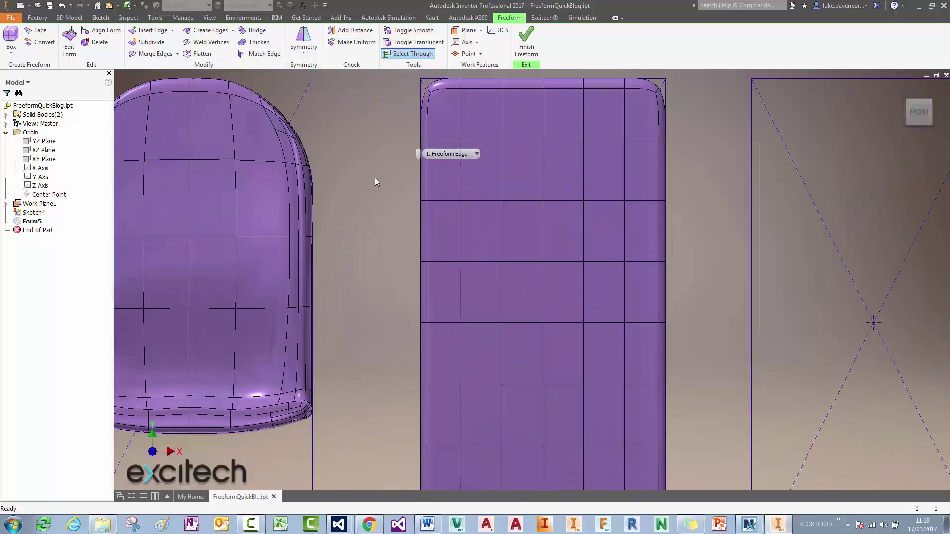
scroll(375, 181, down, 2)
scroll(396, 188, up, 3)
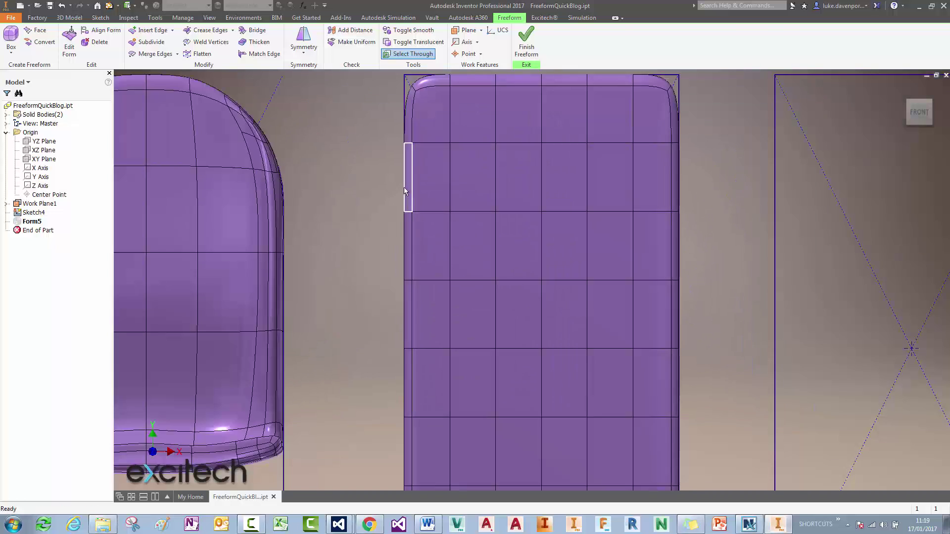
scroll(404, 185, down, 3)
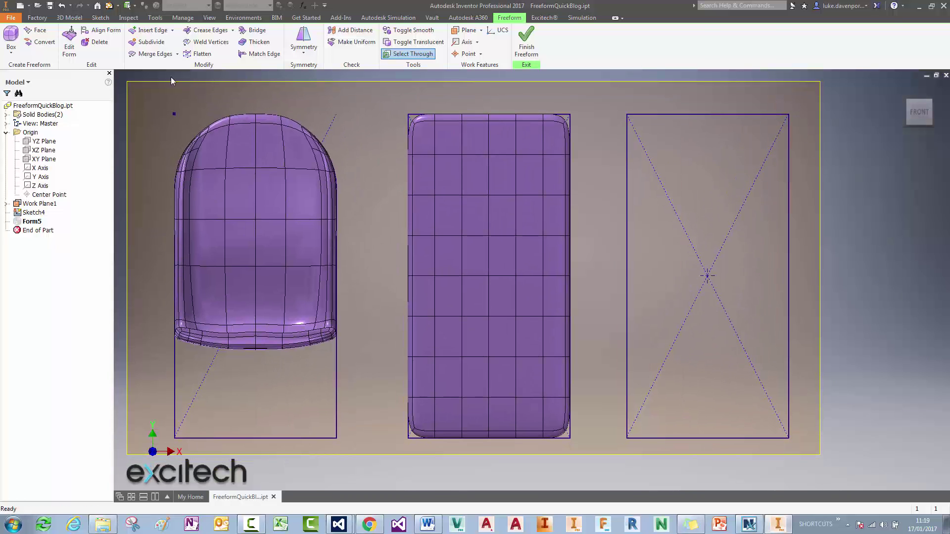
click(68, 43)
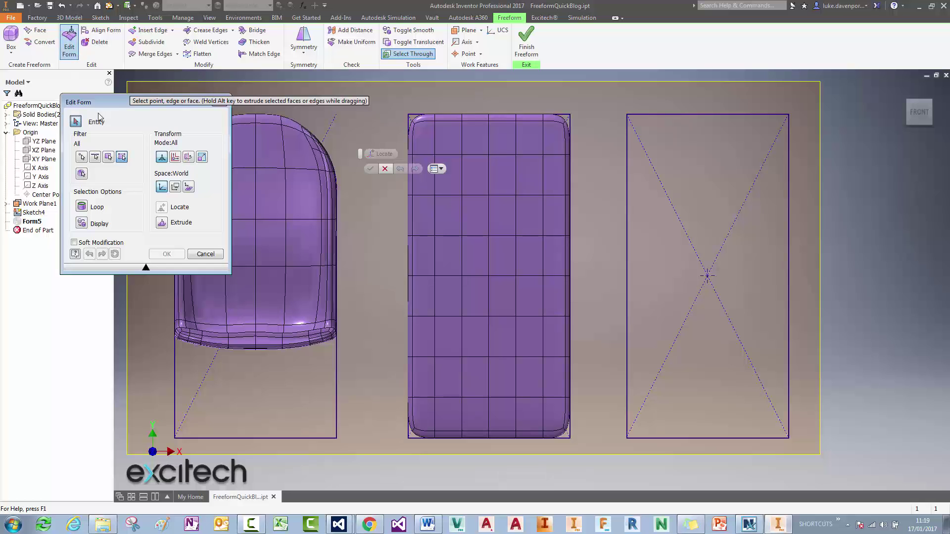
drag(100, 110, 187, 125)
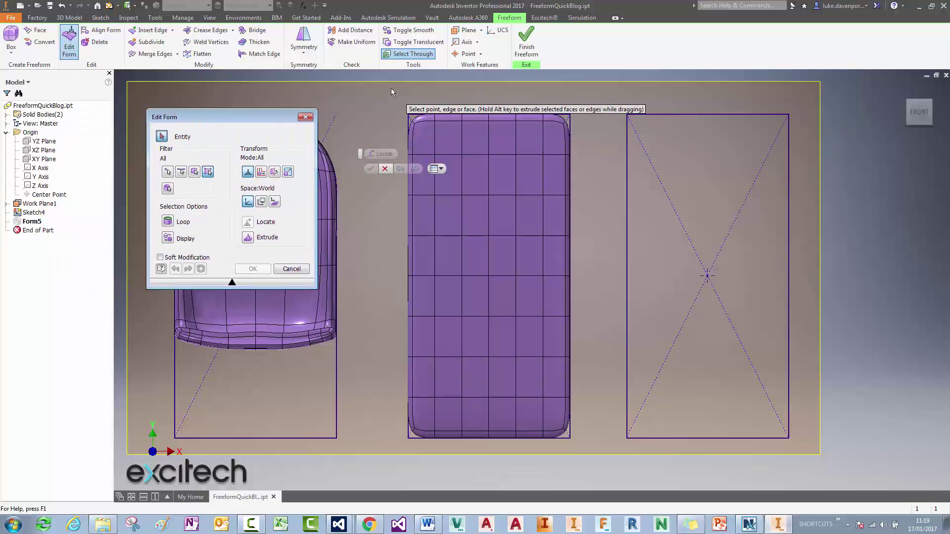
drag(389, 94, 452, 169)
middle_drag(372, 145, 391, 199)
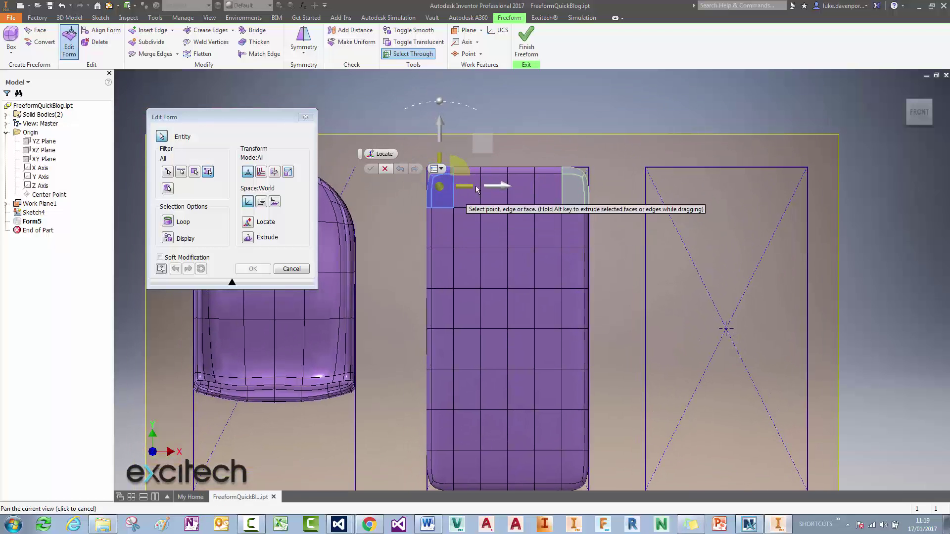
mouse_move(482, 145)
mouse_down()
mouse_move(501, 173)
mouse_move(484, 155)
mouse_up()
key(Escape)
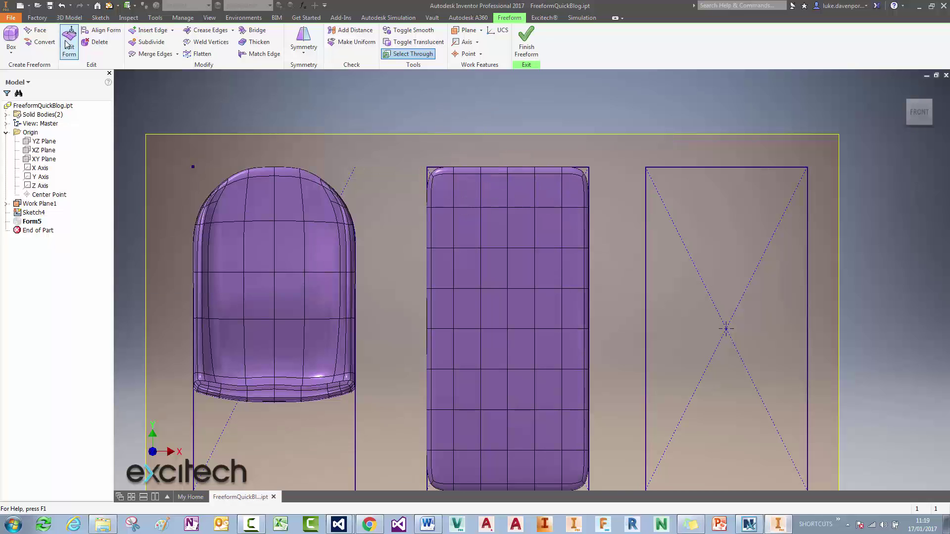
Edit the form by moving the box's upper-left corner edge inward about 31.75 mm in X and -77.79 mm in Y.
click(69, 42)
scroll(445, 198, up, 3)
middle_drag(436, 163, 502, 285)
click(502, 285)
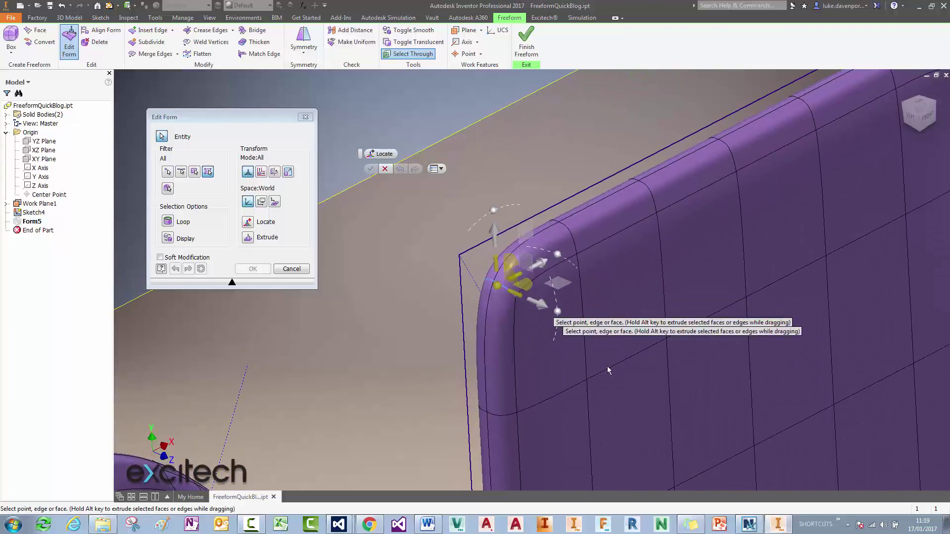
click(936, 123)
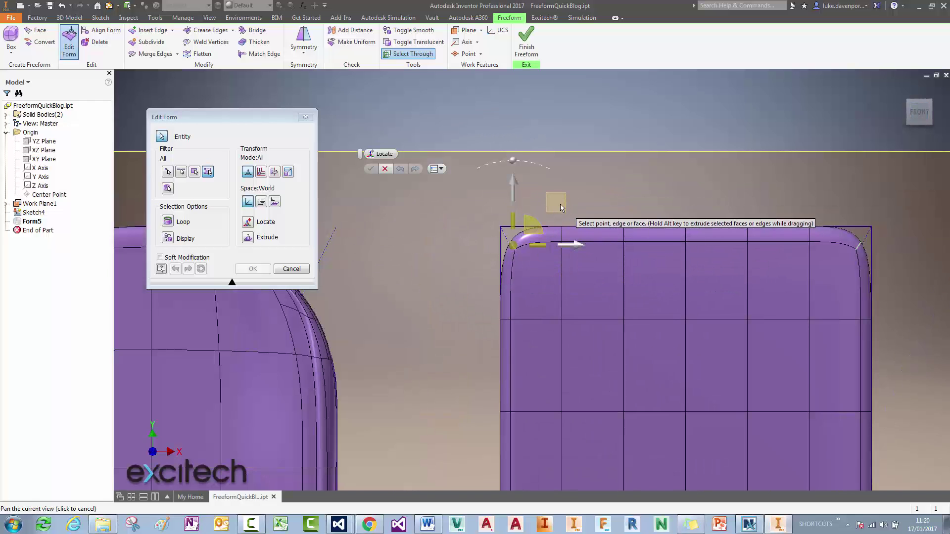
drag(561, 207, 578, 252)
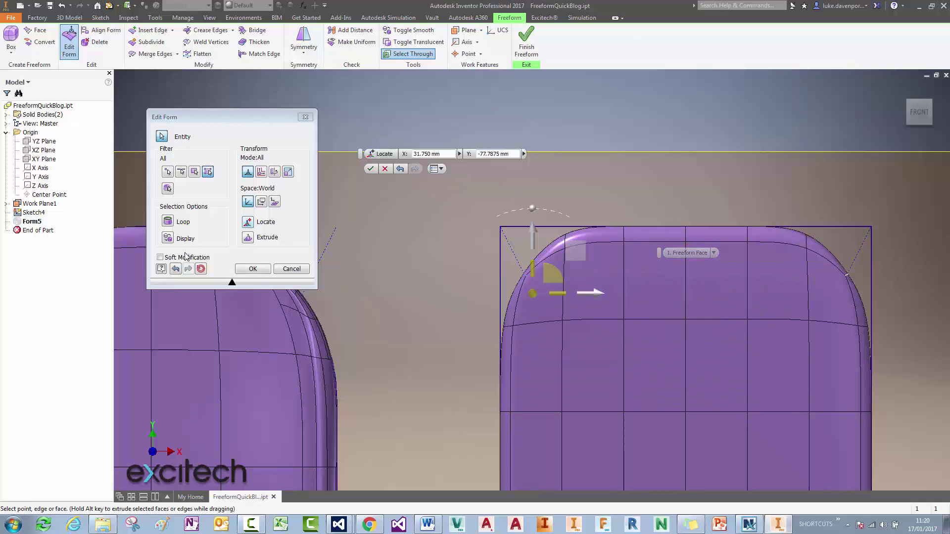
Turn on circular soft modification for the corner edit and set its radius to 250 mm.
click(160, 257)
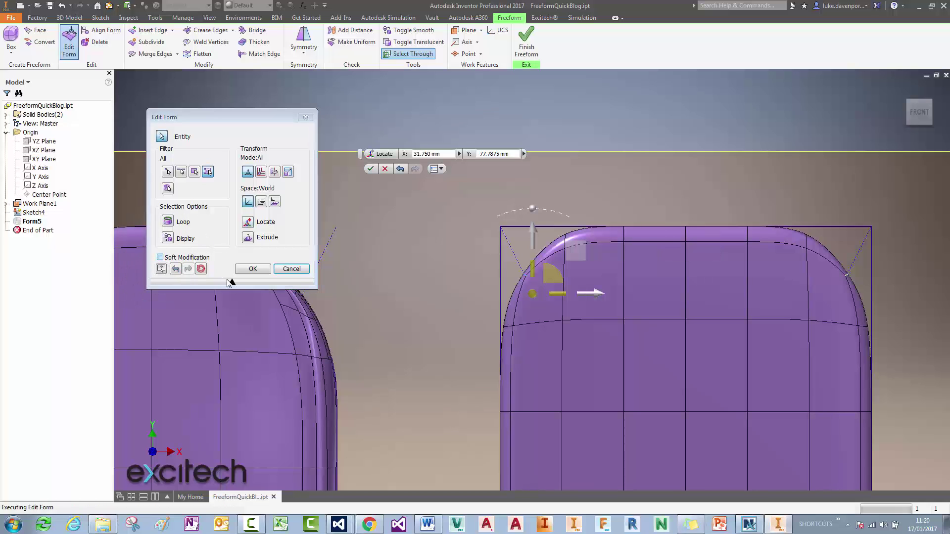
click(160, 257)
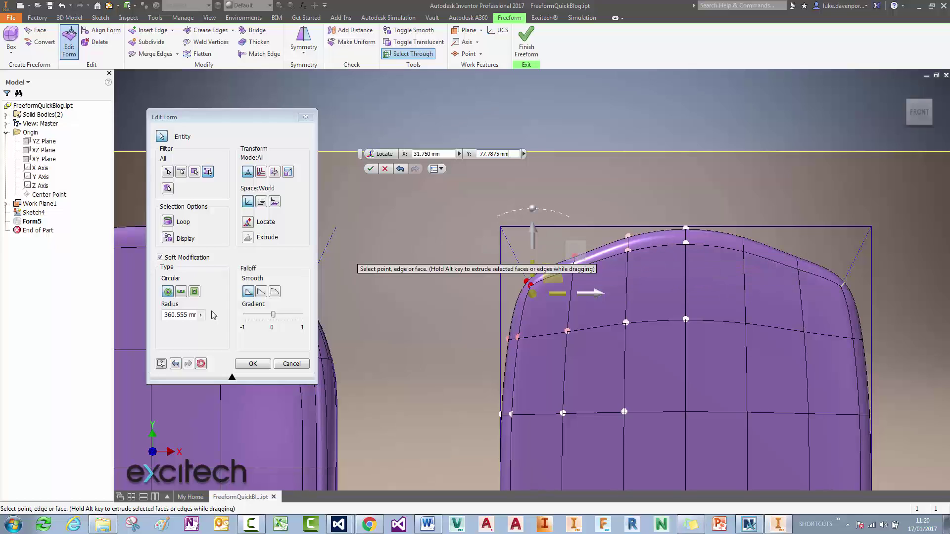
drag(164, 316, 207, 318)
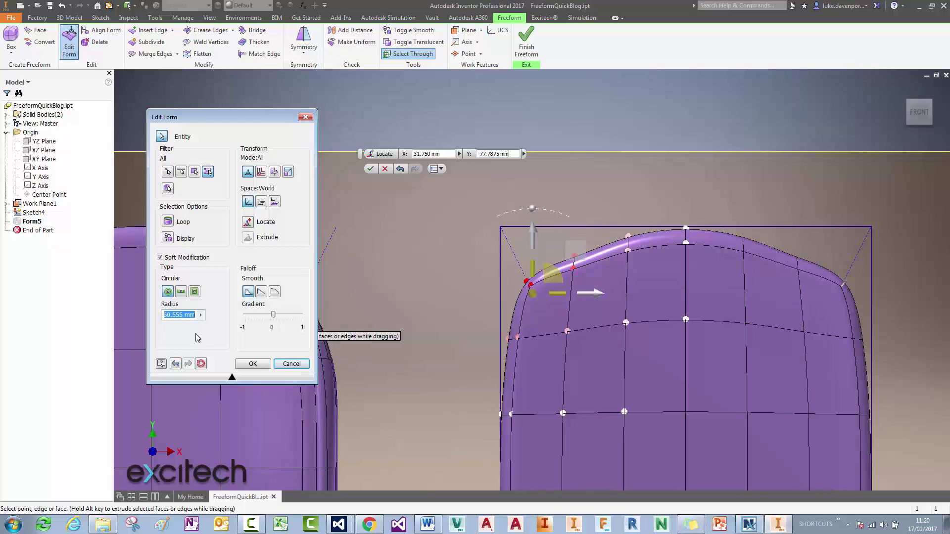
text(250)
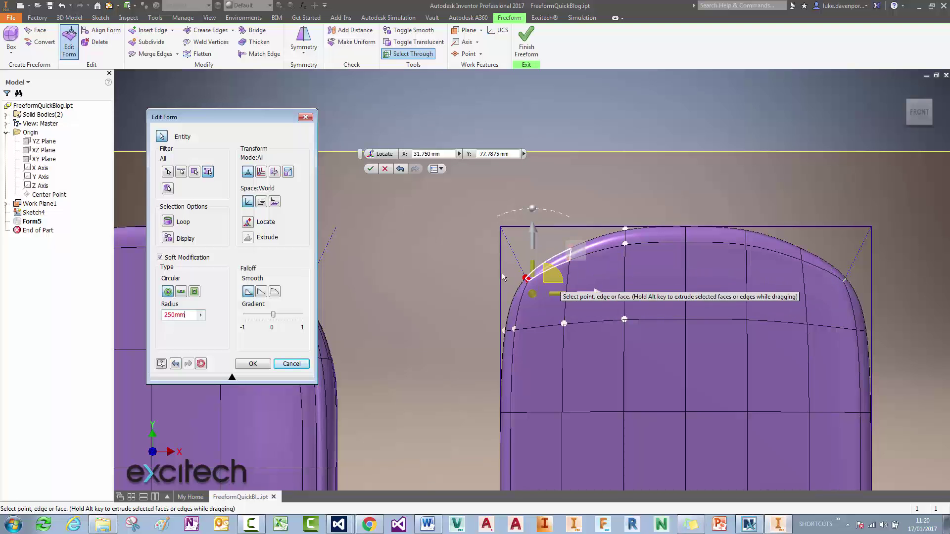
Move the softly modified corner edge further inward to an offset of about X 57.15 mm, Y -82.55 mm.
click(578, 253)
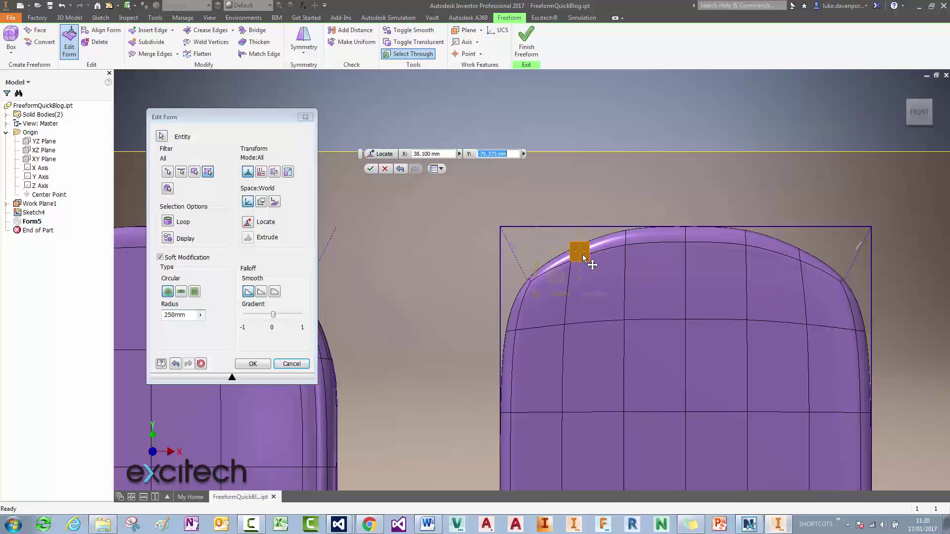
drag(584, 257, 590, 255)
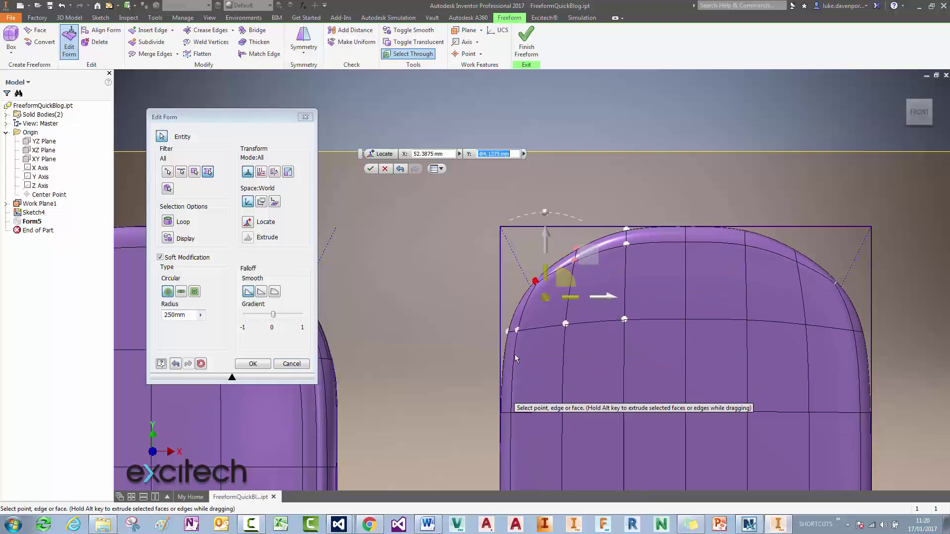
drag(593, 255, 596, 255)
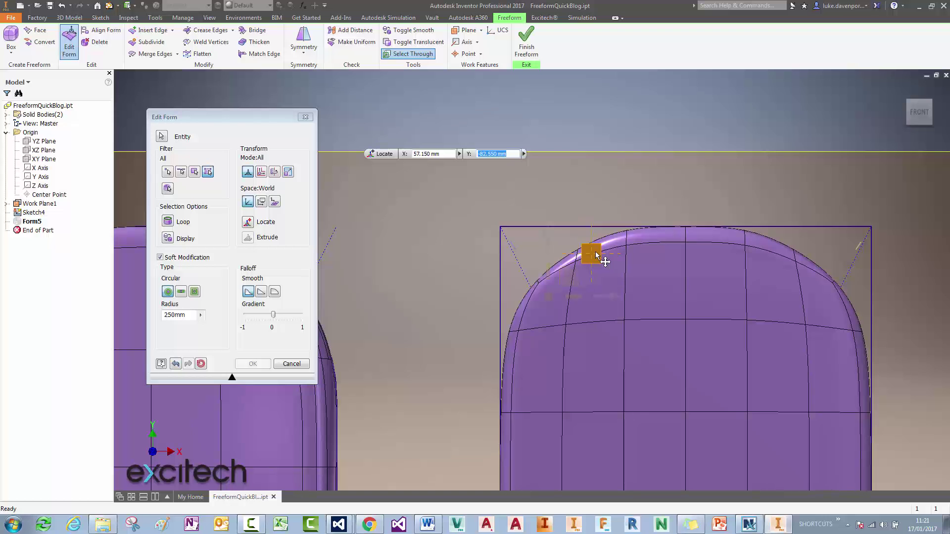
drag(583, 272, 586, 257)
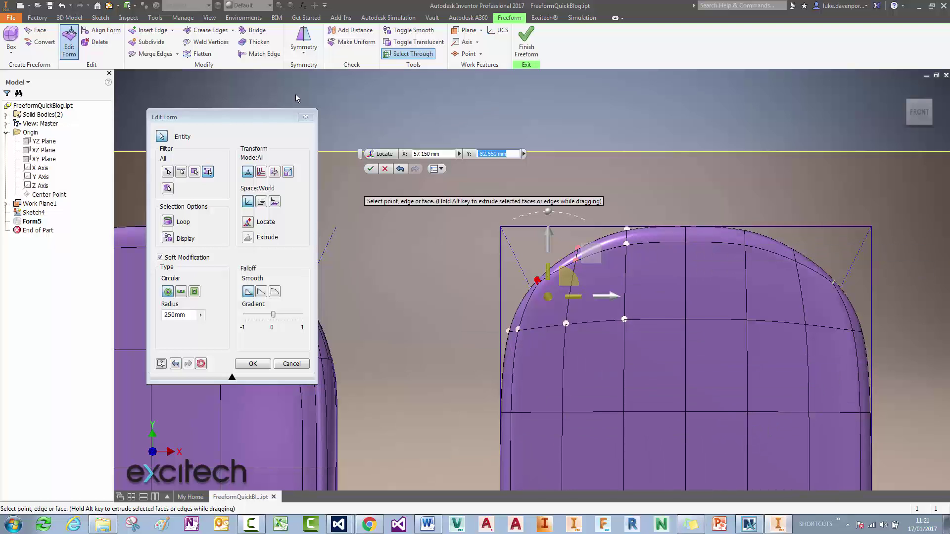
Apply the softly modified corner edit and return to the angled view of the form.
click(370, 170)
key(F5)
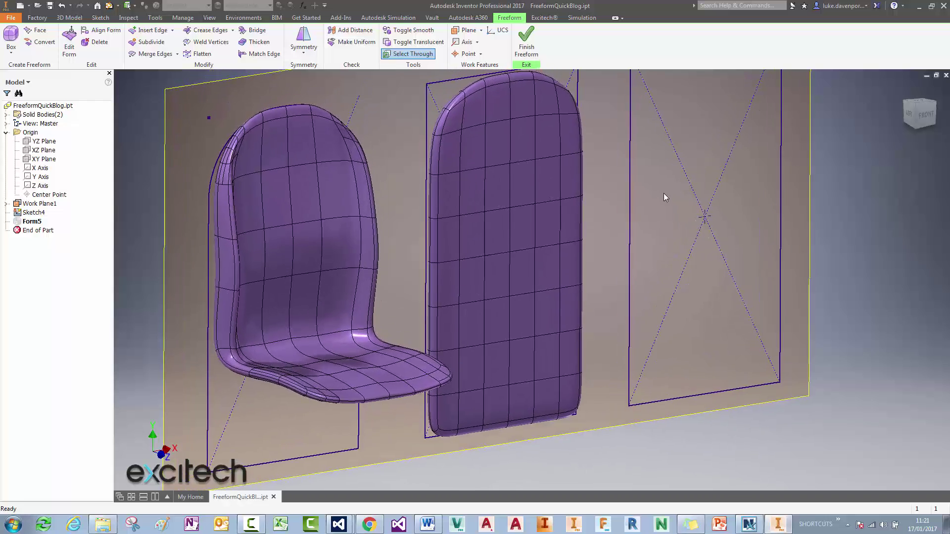
Examine the rounded upper corners and the face and edge layout of the new form beside the finished seat.
middle_drag(658, 191, 679, 205)
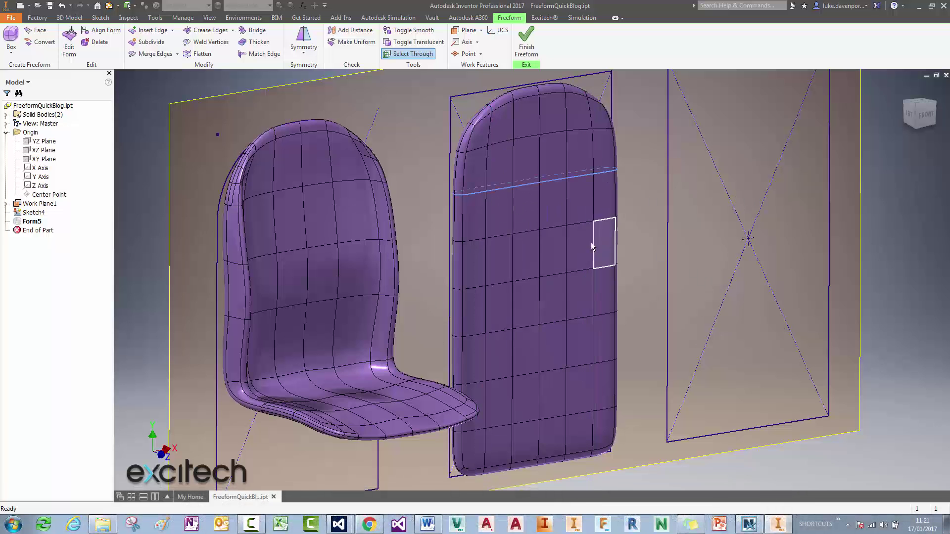
click(558, 228)
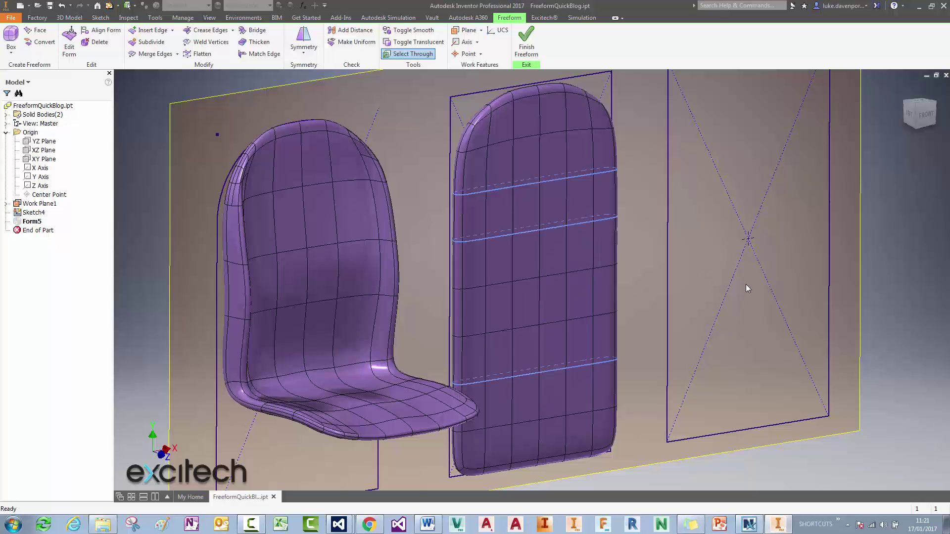
key(Escape)
scroll(476, 111, down, 4)
scroll(561, 143, up, 1)
middle_drag(561, 142, 556, 210)
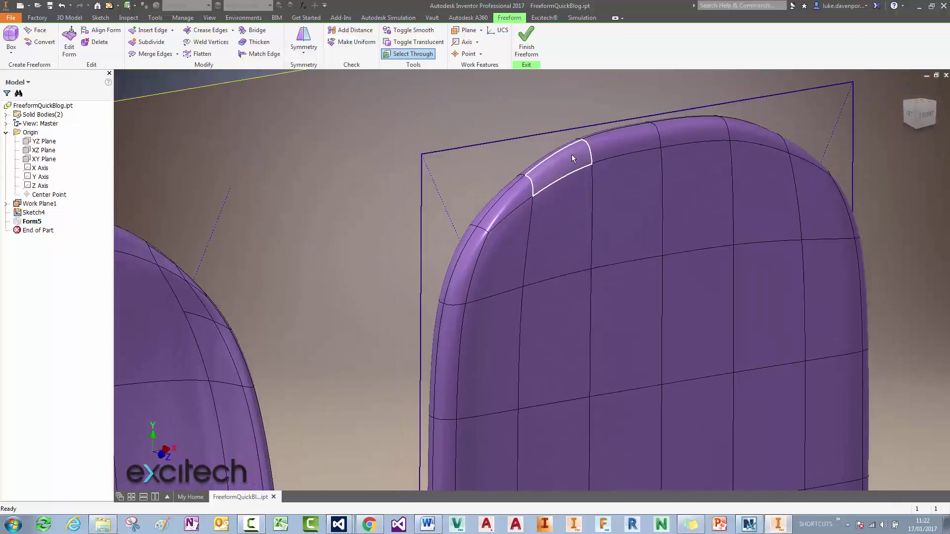
shift+middle_drag(577, 181, 519, 257)
scroll(519, 256, up, 4)
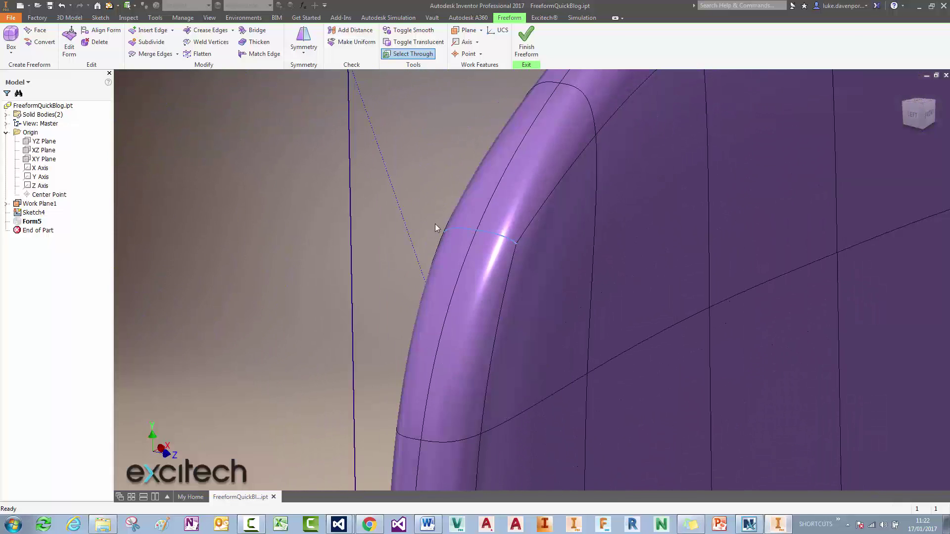
click(281, 220)
key(F6)
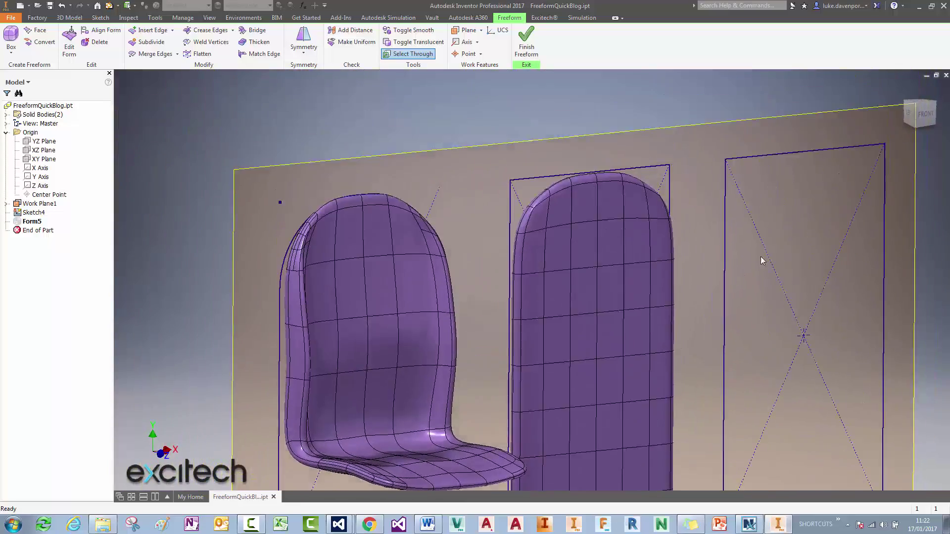
middle_drag(738, 258, 718, 200)
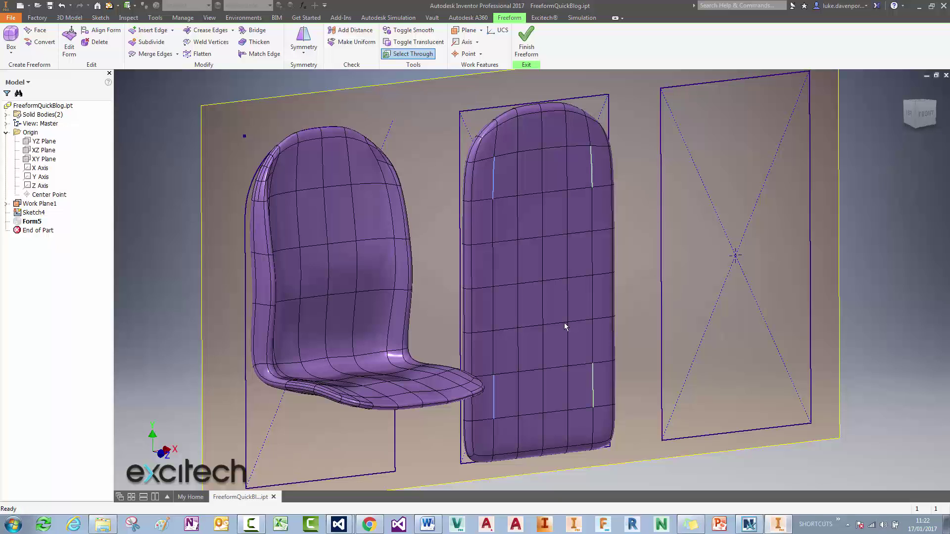
Try to pull the vertical edge loops near both sides of the new form's front face forward about 247.65 mm in Z.
double_click(493, 342)
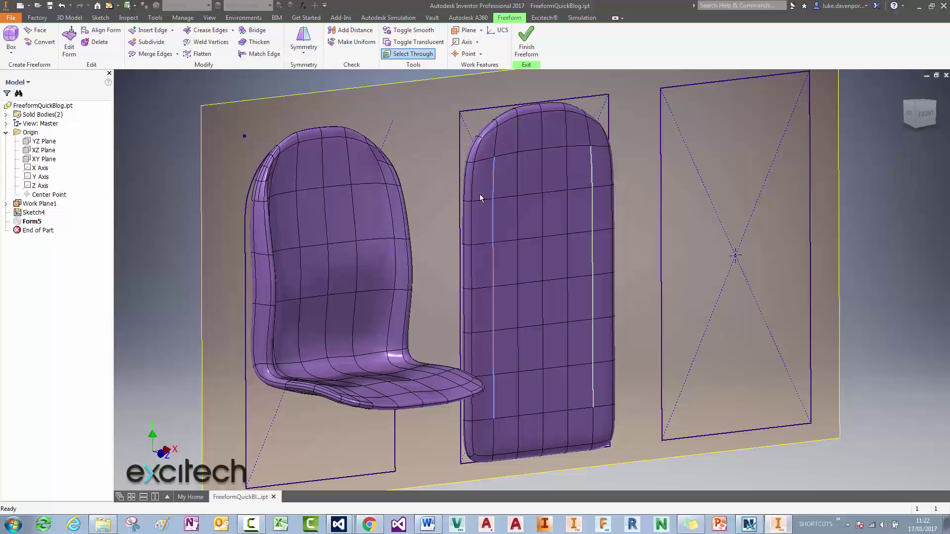
click(69, 40)
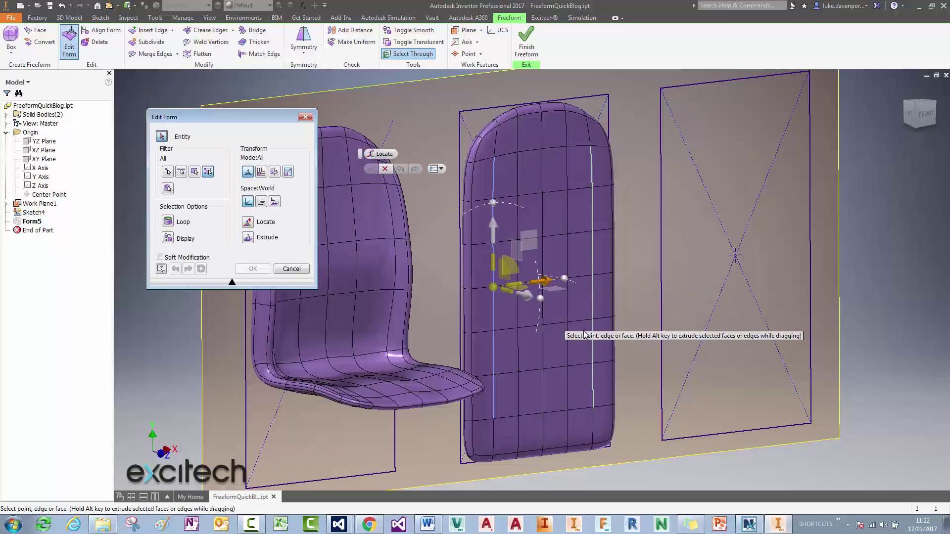
drag(537, 311, 562, 317)
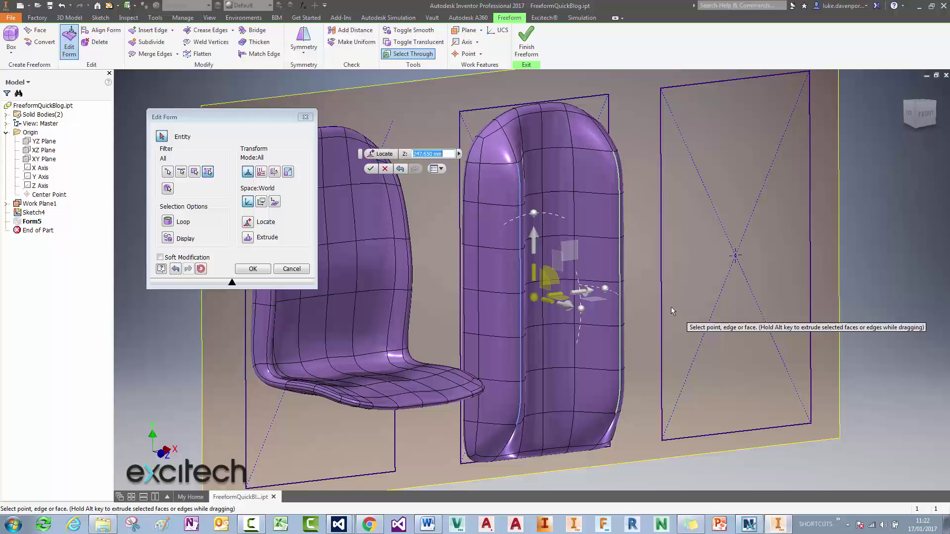
key(Return)
middle_drag(676, 301, 674, 282)
shift+middle_drag(660, 316, 660, 313)
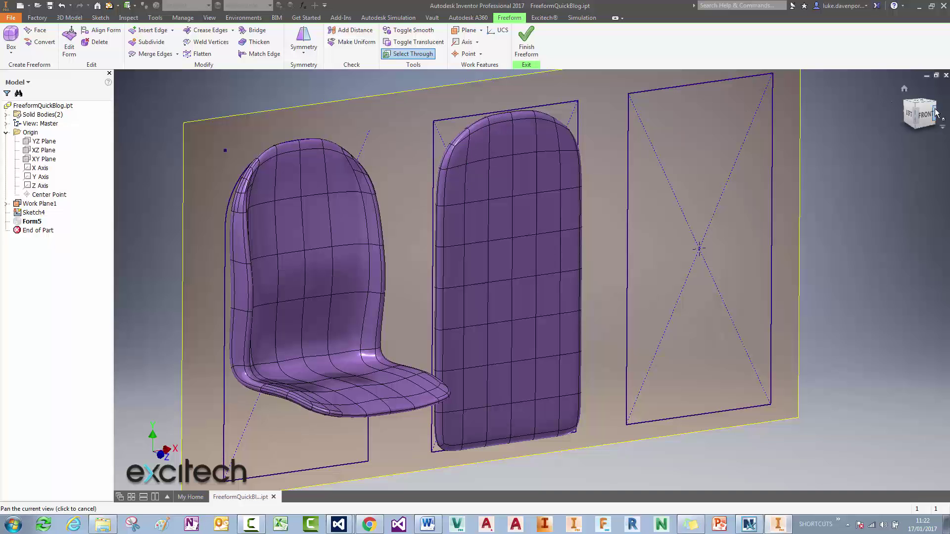
In a top view, move the faces on one side of the symmetric form about 6.35 mm in X and 14.29 mm in Z.
click(919, 103)
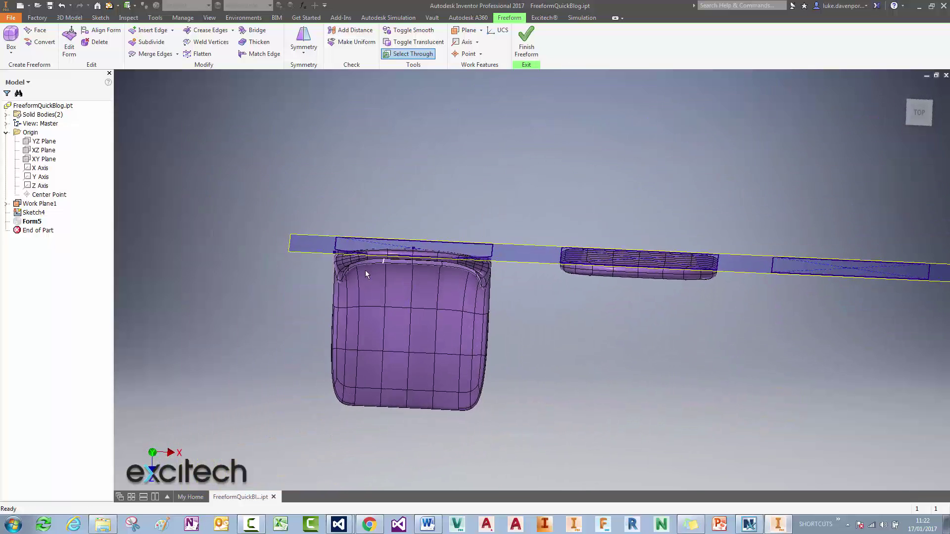
shift+middle_drag(509, 386, 507, 356)
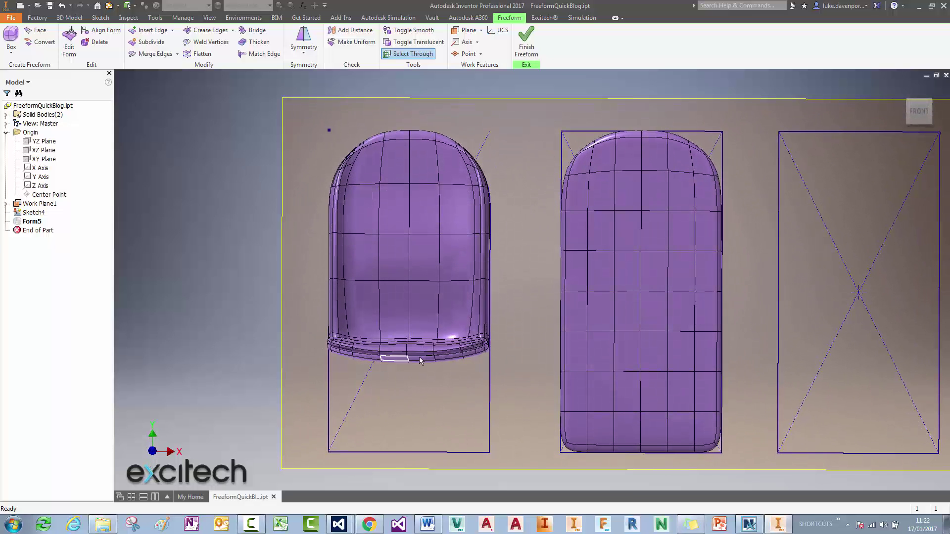
shift+middle_drag(357, 349, 538, 322)
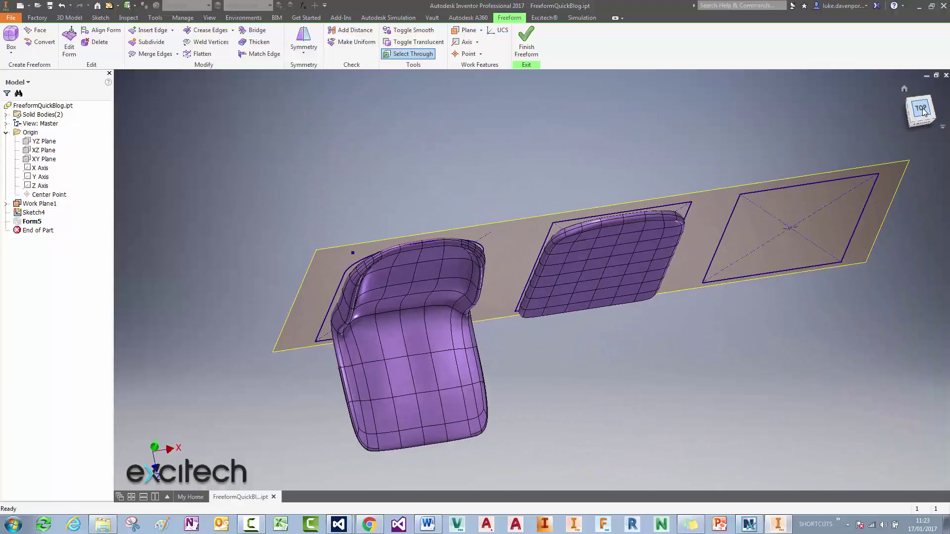
click(921, 109)
scroll(532, 259, down, 3)
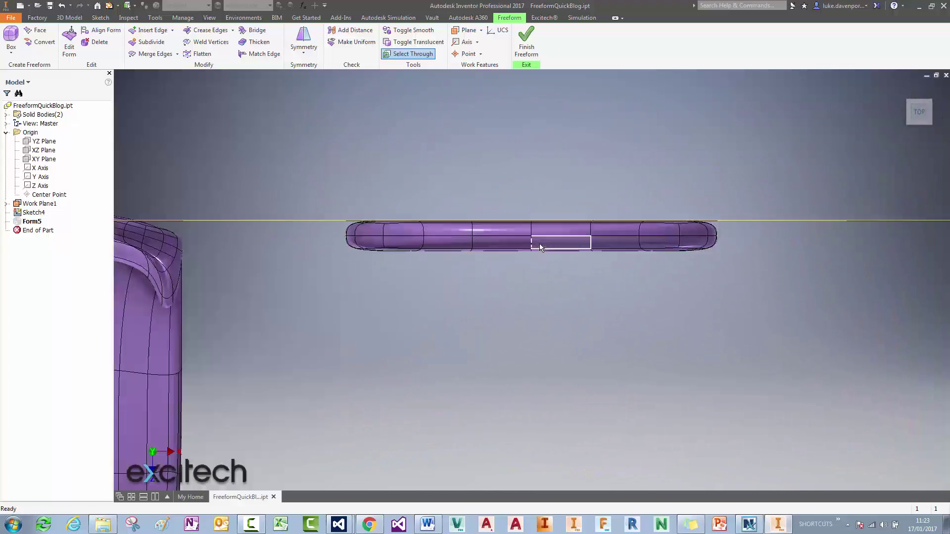
click(70, 42)
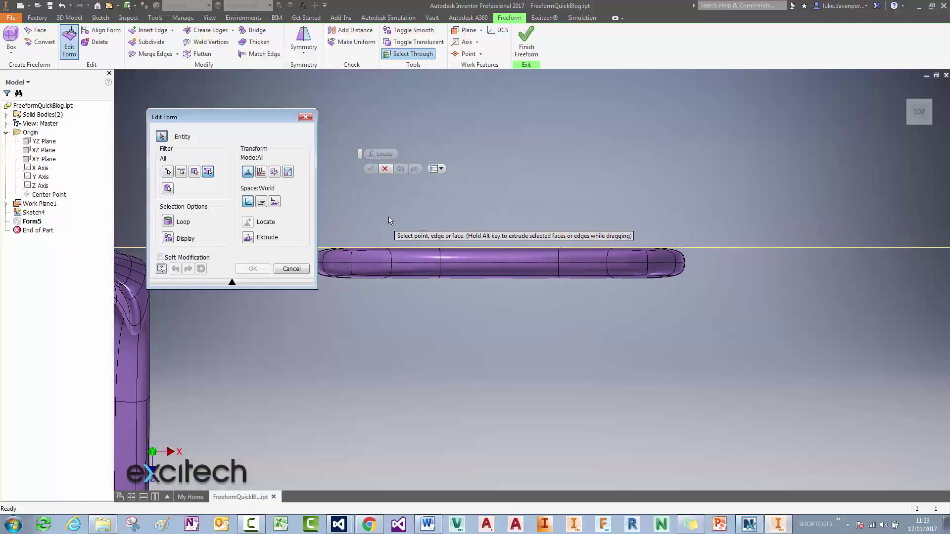
middle_drag(302, 219, 380, 227)
drag(380, 229, 532, 264)
drag(498, 316, 497, 316)
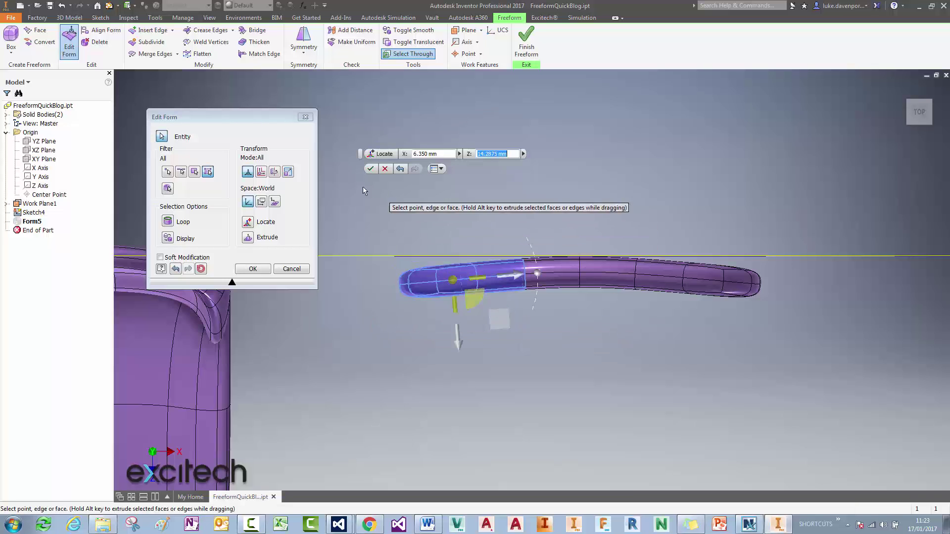
right_click(388, 208)
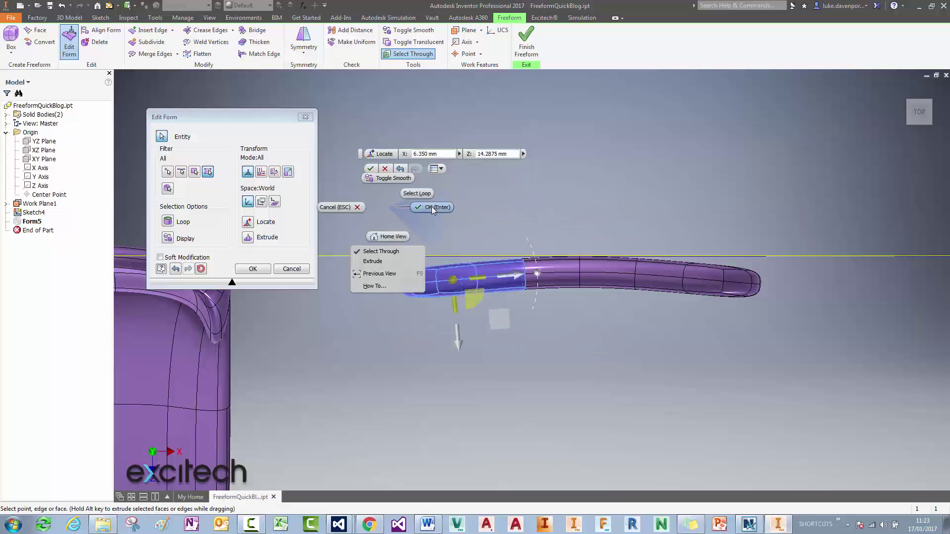
click(431, 207)
Rotate the outermost side faces slightly and move them about 4.76 mm in X and 14.29 mm in Z.
drag(371, 319, 469, 246)
click(70, 45)
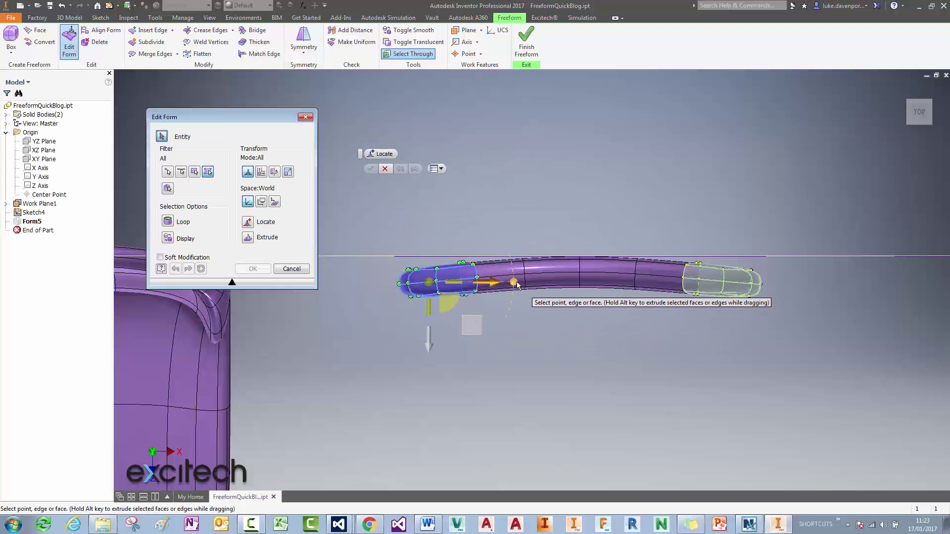
drag(514, 282, 512, 267)
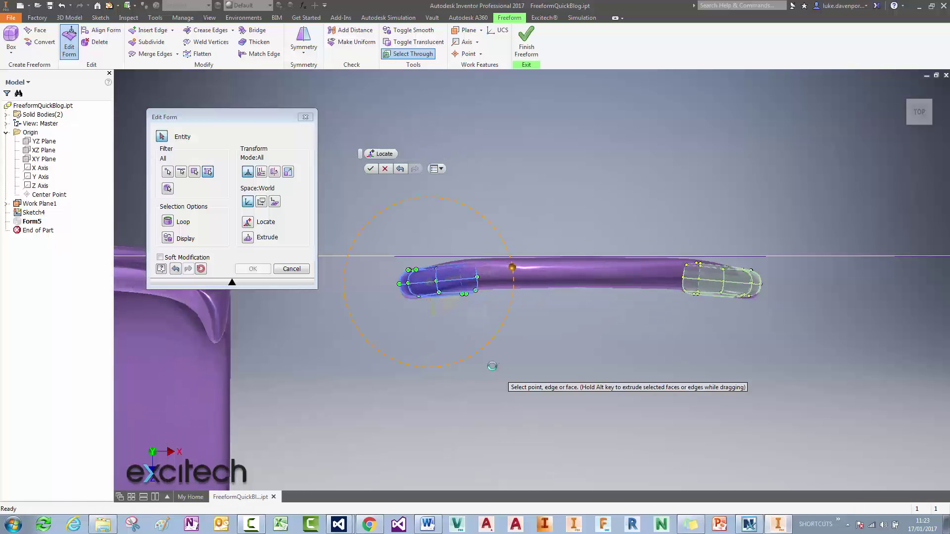
drag(476, 317, 480, 324)
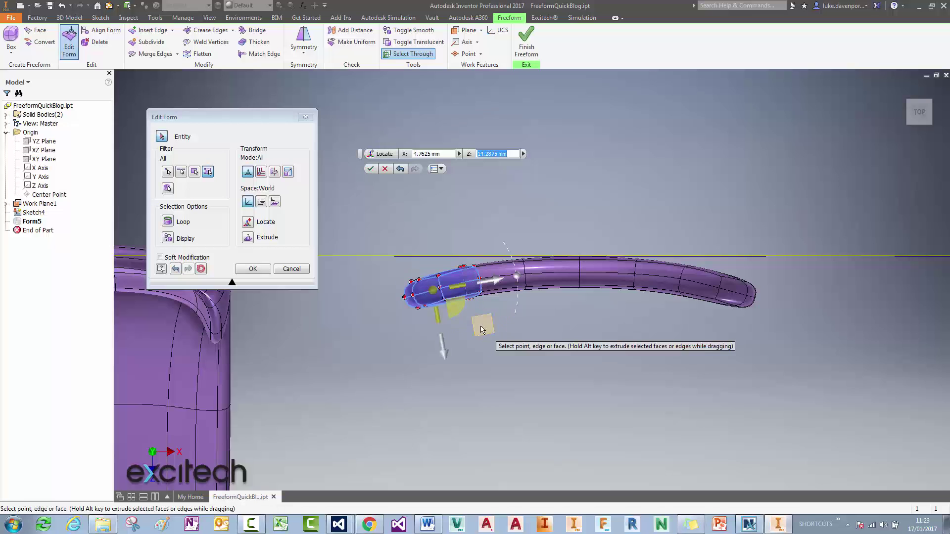
click(371, 169)
In a right side view, rotate the form's lower faces about 90° forward to bend them into a seat base.
shift+middle_drag(779, 471, 918, 126)
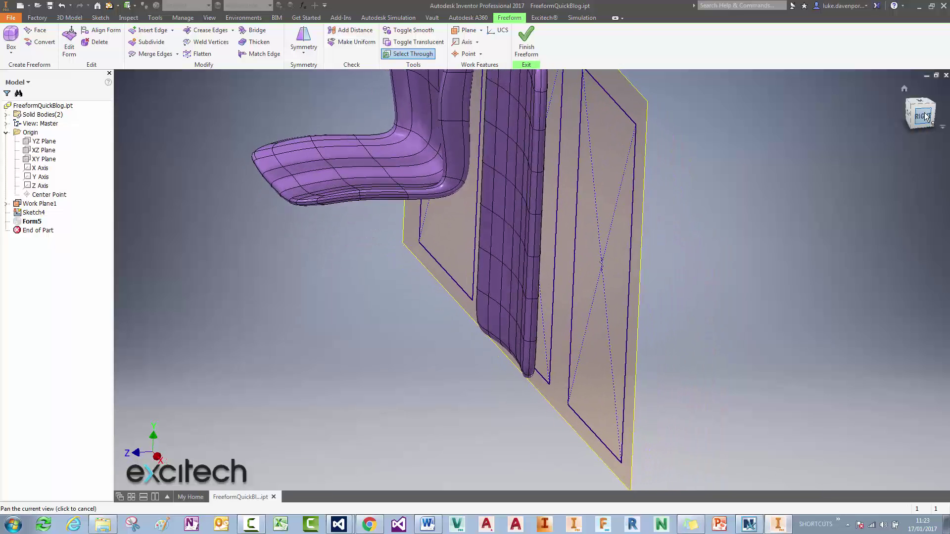
click(925, 116)
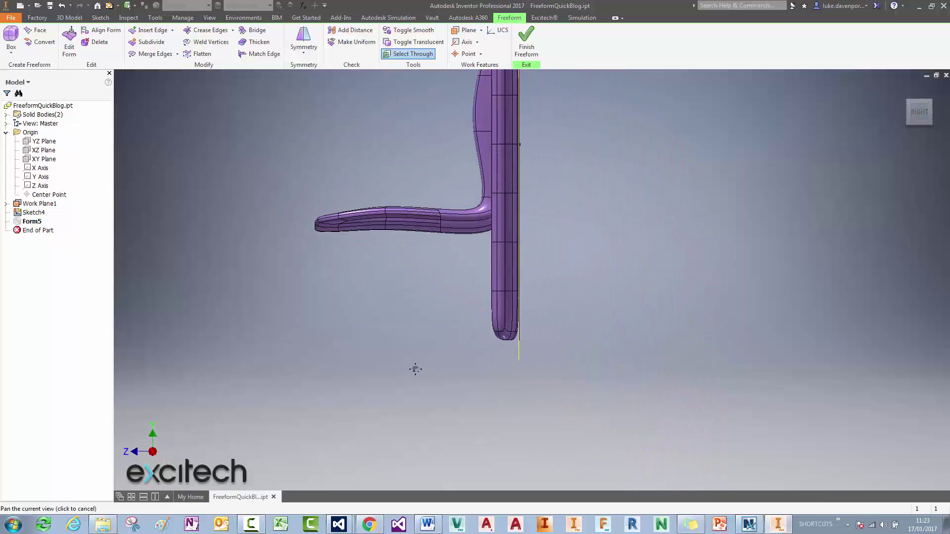
drag(427, 381, 583, 252)
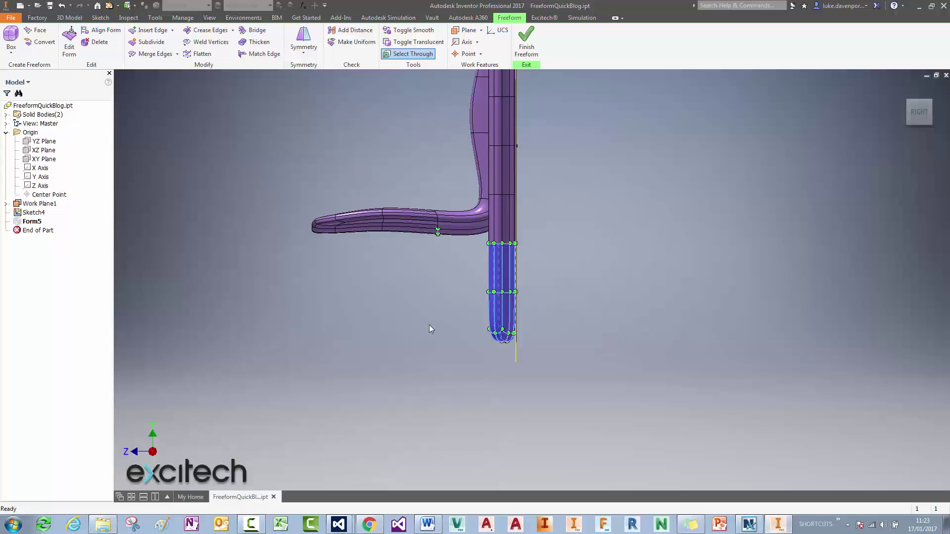
drag(461, 357, 549, 237)
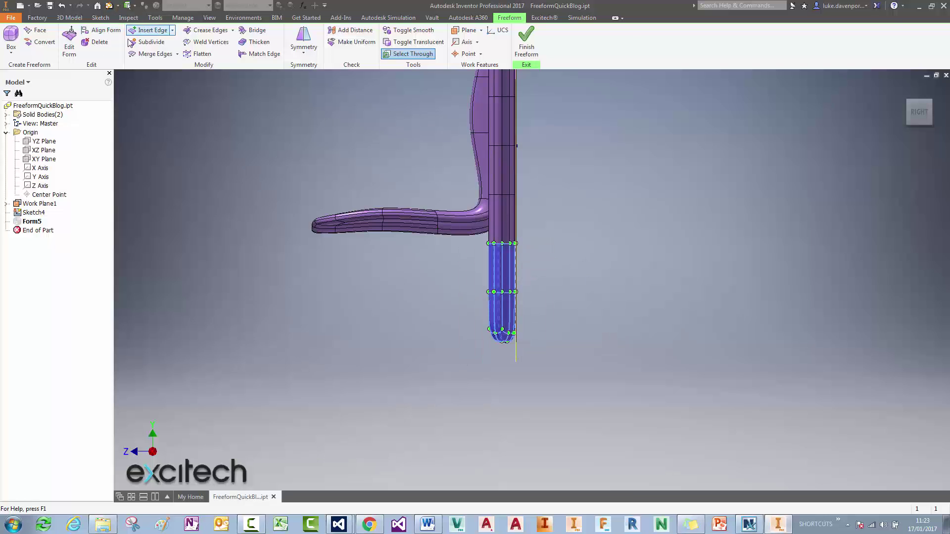
click(69, 43)
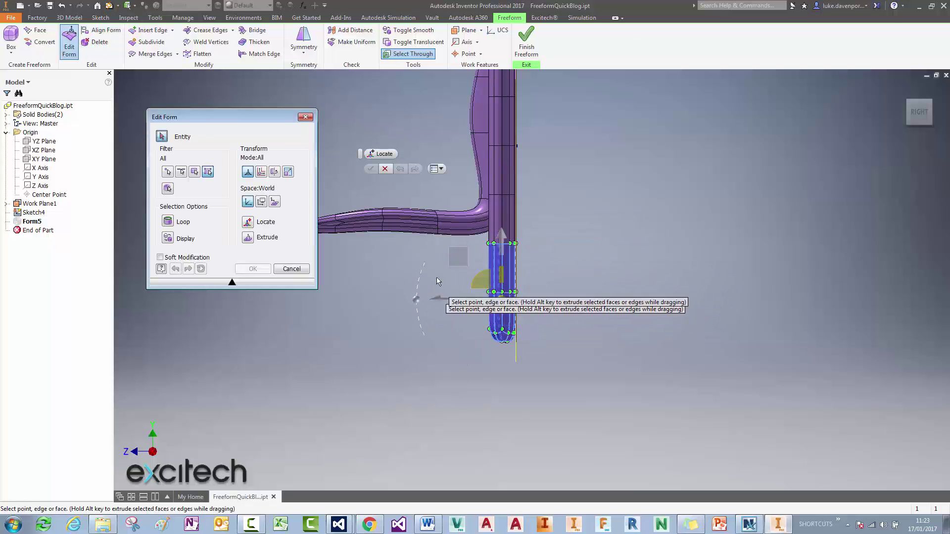
drag(415, 300, 512, 209)
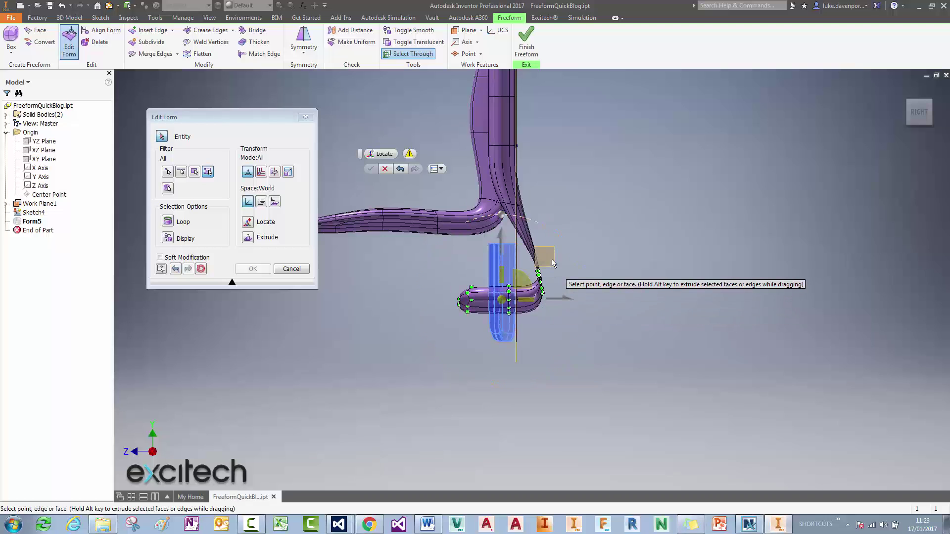
Move the rotated lower faces to an offset of about Y -211.14 mm, Z 222.25 mm and apply the edit.
drag(535, 243, 482, 188)
middle_drag(467, 330, 464, 322)
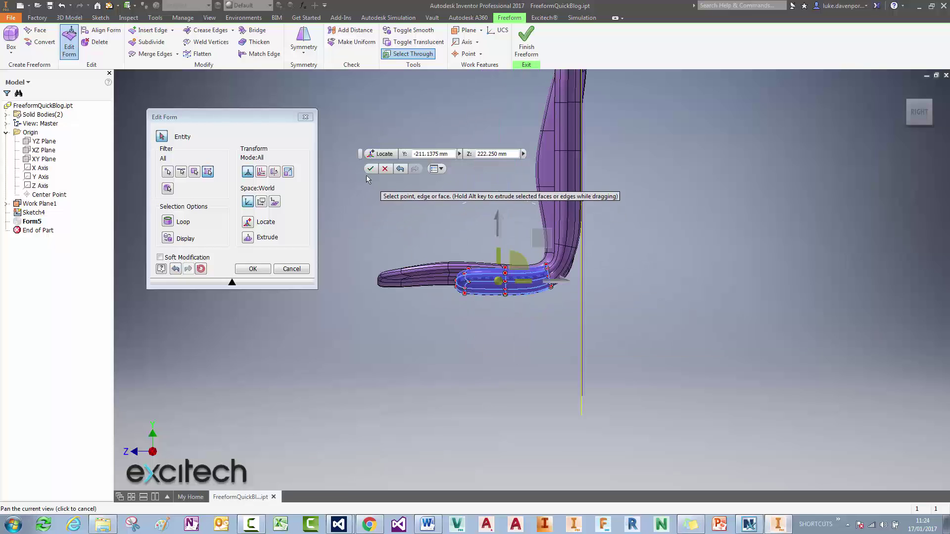
click(371, 169)
Lengthen the seat base by moving its front-end faces about 238.13 mm forward in Z.
drag(509, 253, 515, 255)
shift+middle_drag(498, 339, 431, 399)
drag(430, 399, 523, 204)
click(72, 50)
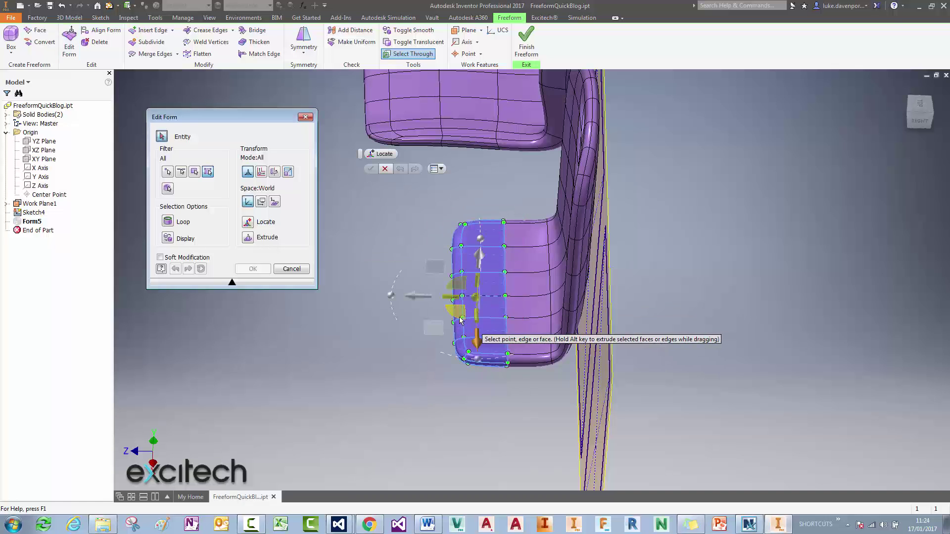
drag(435, 295, 334, 295)
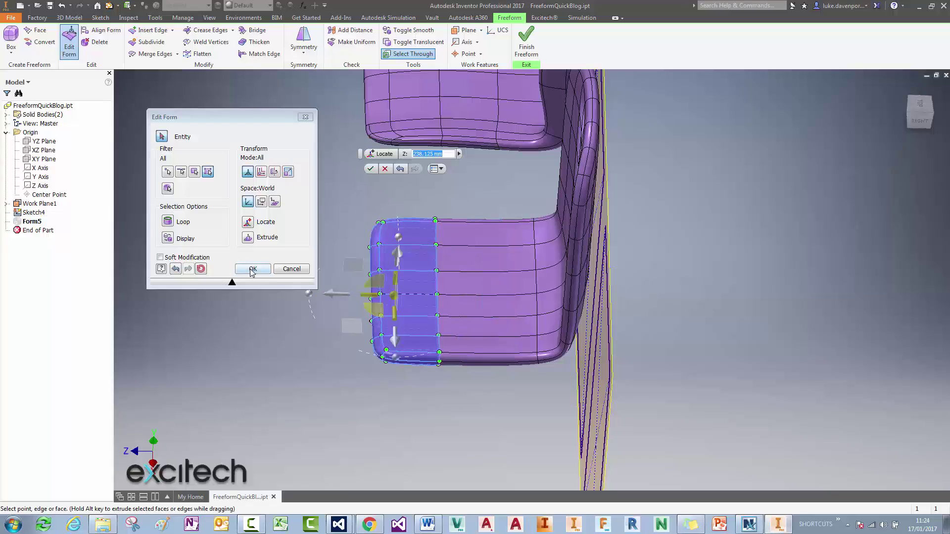
click(253, 269)
Try to pull the backrest's vertical side edge loops forward about 87.31 mm in Z.
key(F5)
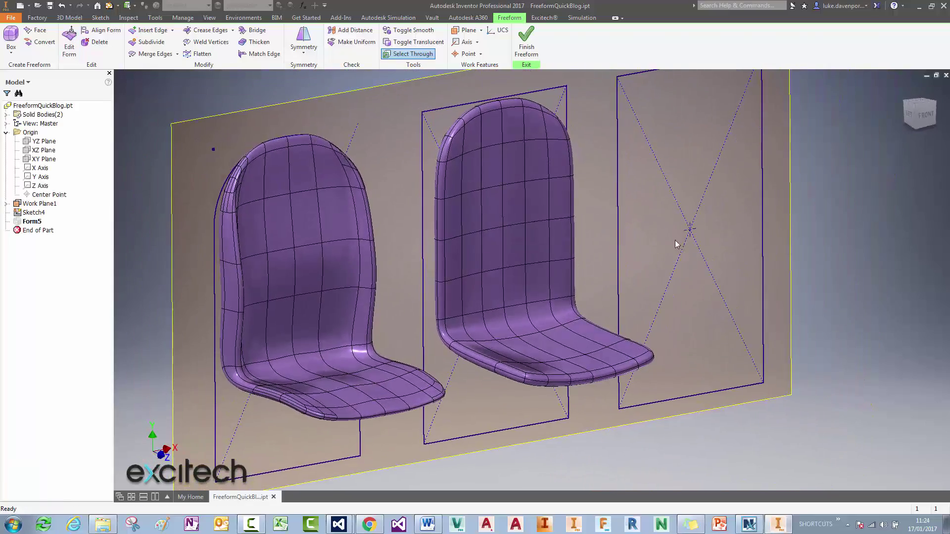
middle_drag(671, 246, 655, 262)
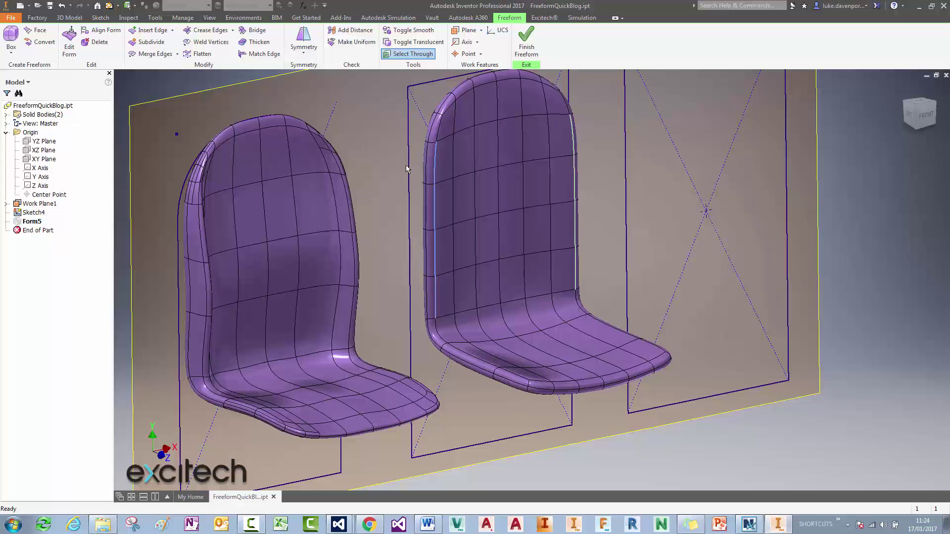
click(69, 44)
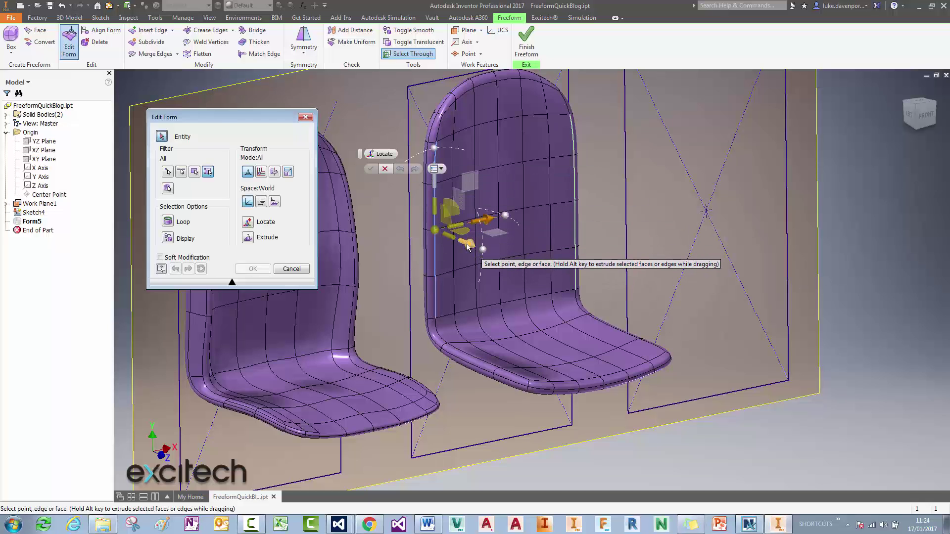
drag(470, 249, 481, 255)
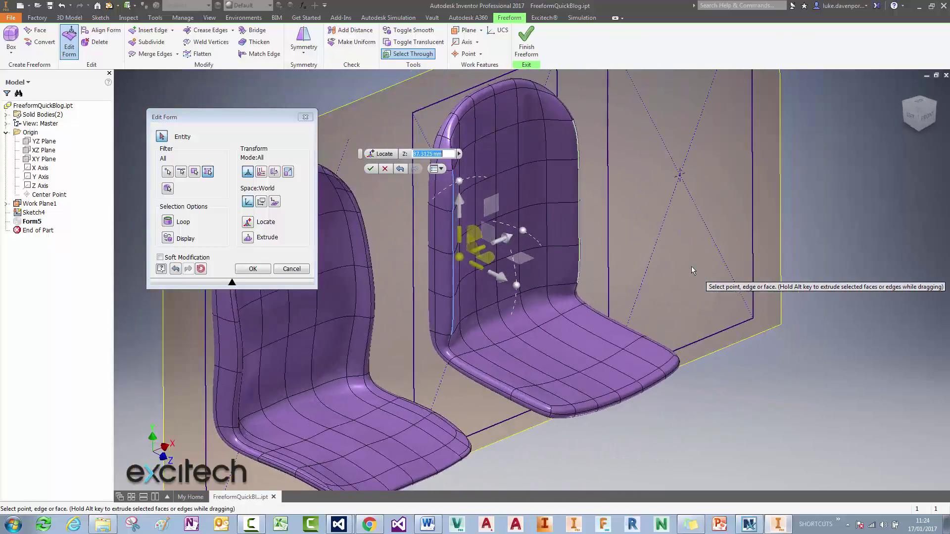
click(253, 269)
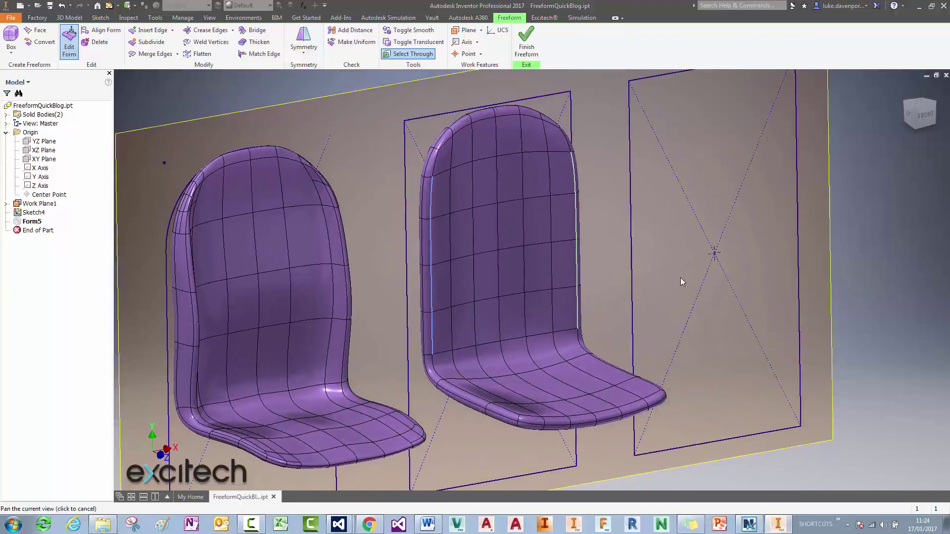